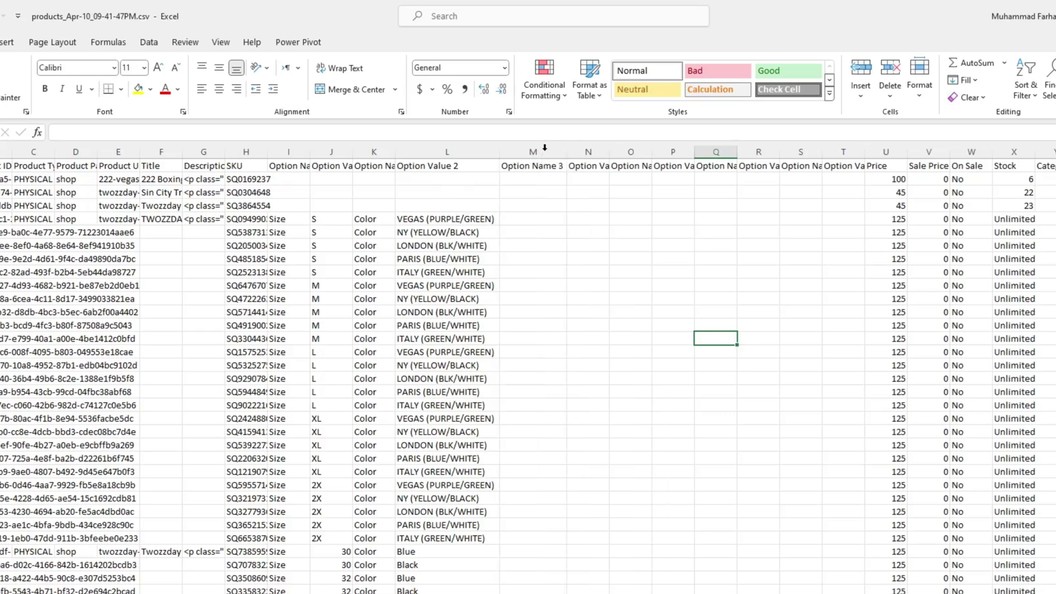
Step: Fit column N to its Option Value 3 header and undo the individual column width changes
{"action": "double_click", "coordinate": [609, 150]}
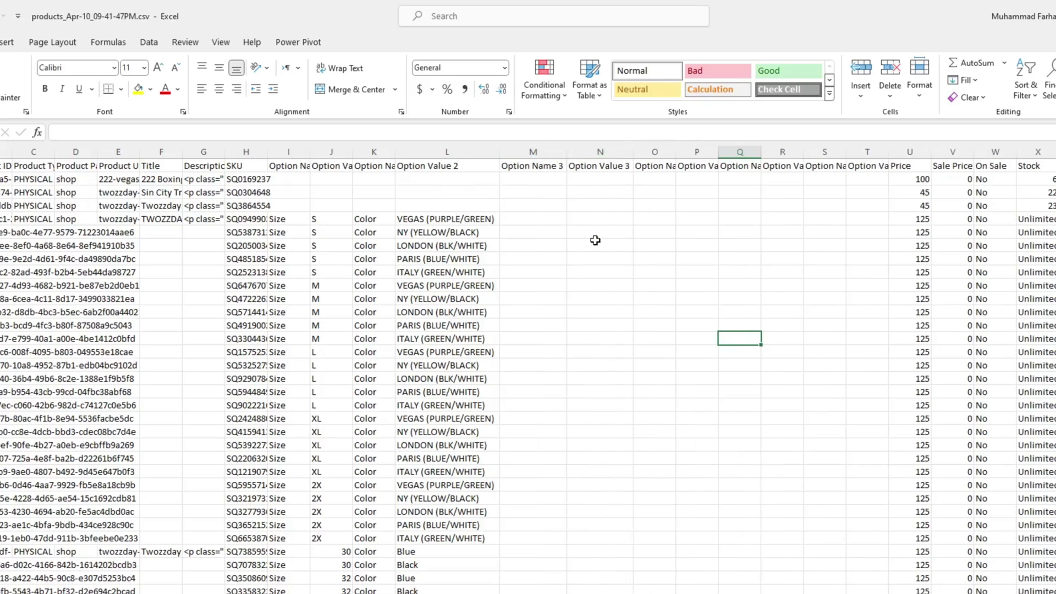
{"action": "key", "text": "ctrl+z"}
{"action": "key", "text": "ctrl+z"}
{"action": "key", "text": "ctrl+z"}
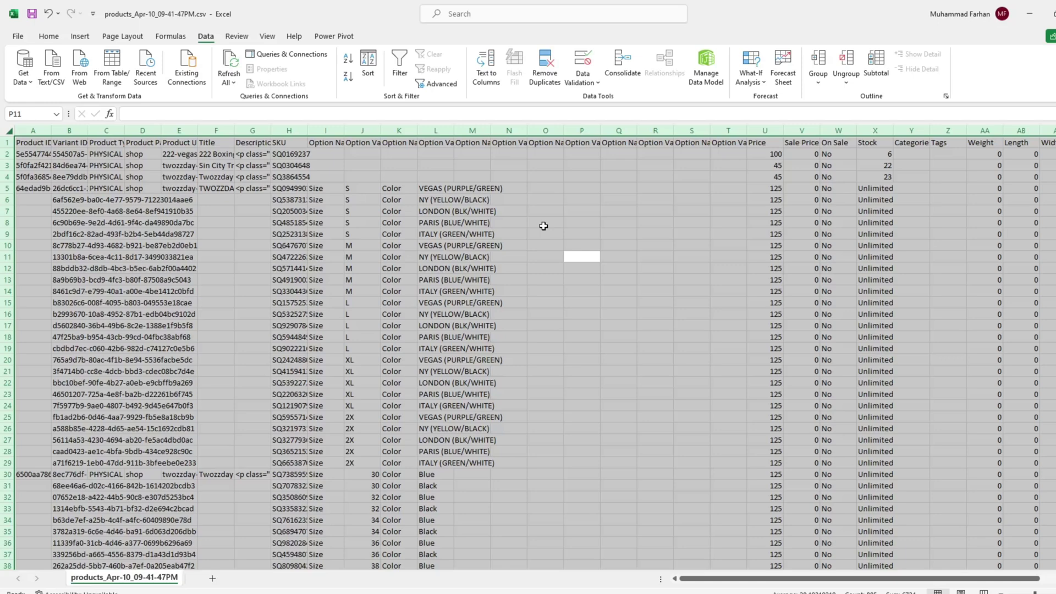
Step: AutoFit the width of all columns across the whole products sheet
{"action": "key", "text": "alt+o"}
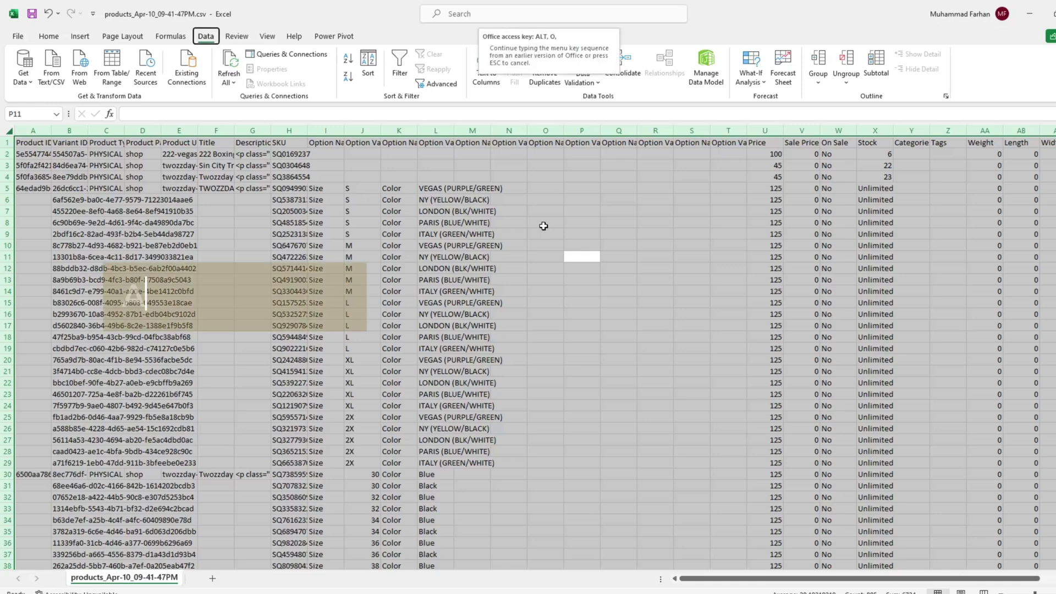
{"action": "key", "text": "c"}
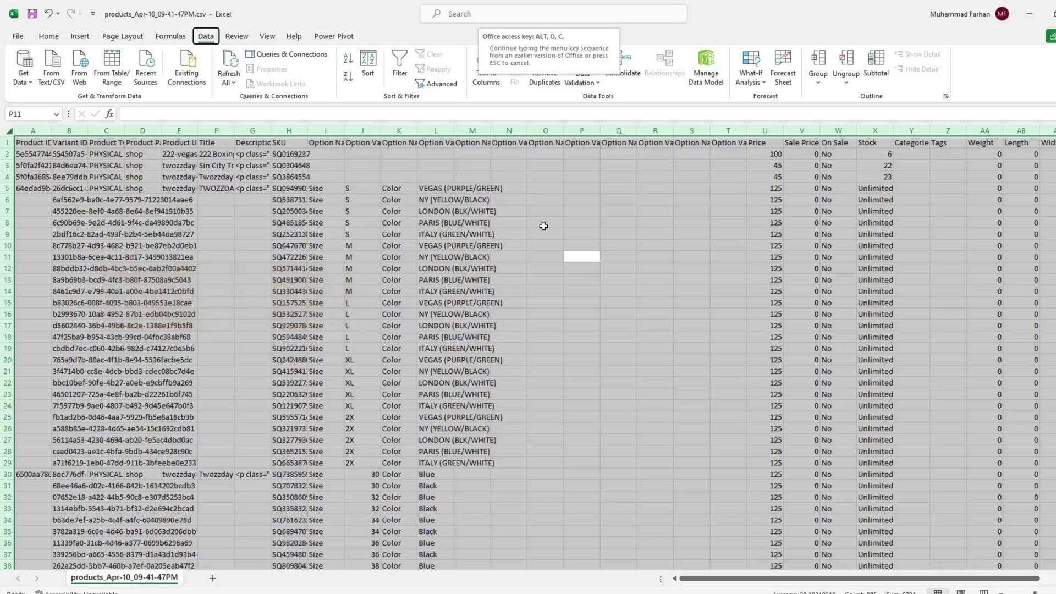
{"action": "key", "text": "a"}
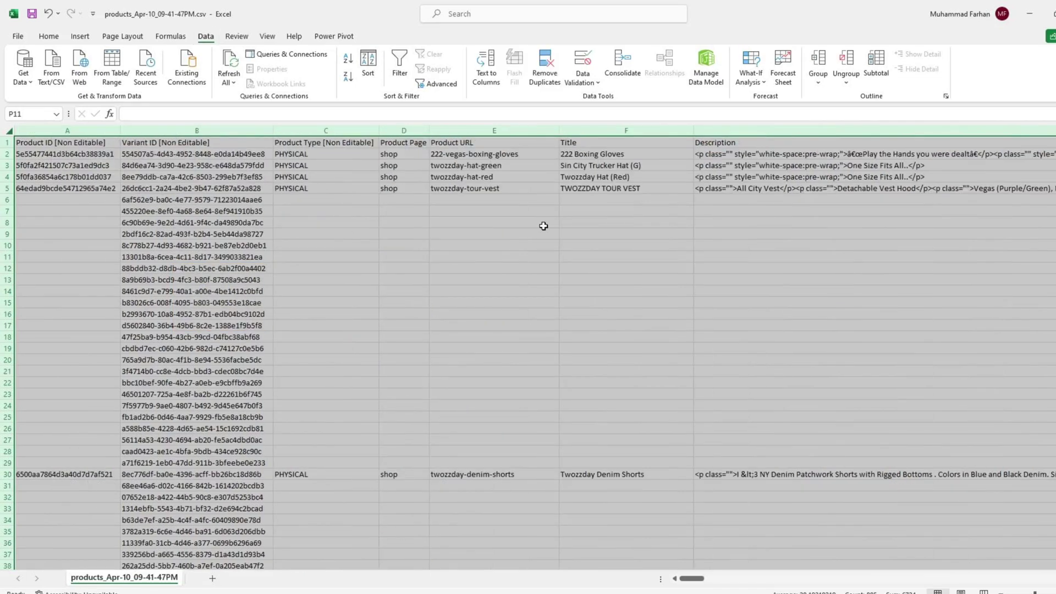
{"action": "left_click", "coordinate": [634, 291]}
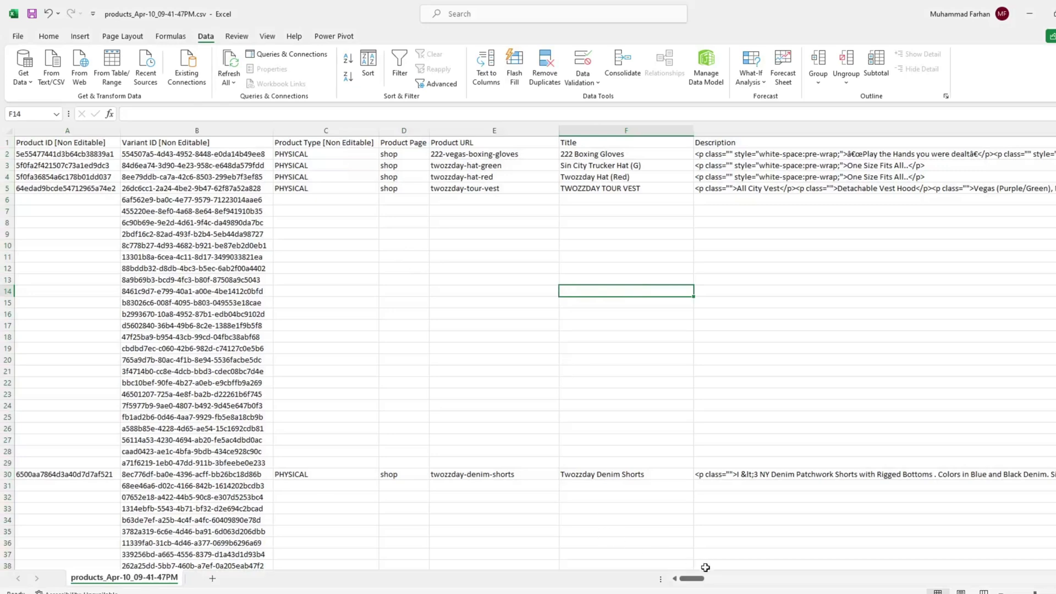
{"action": "left_click_drag", "start_coordinate": [694, 578], "coordinate": [874, 579]}
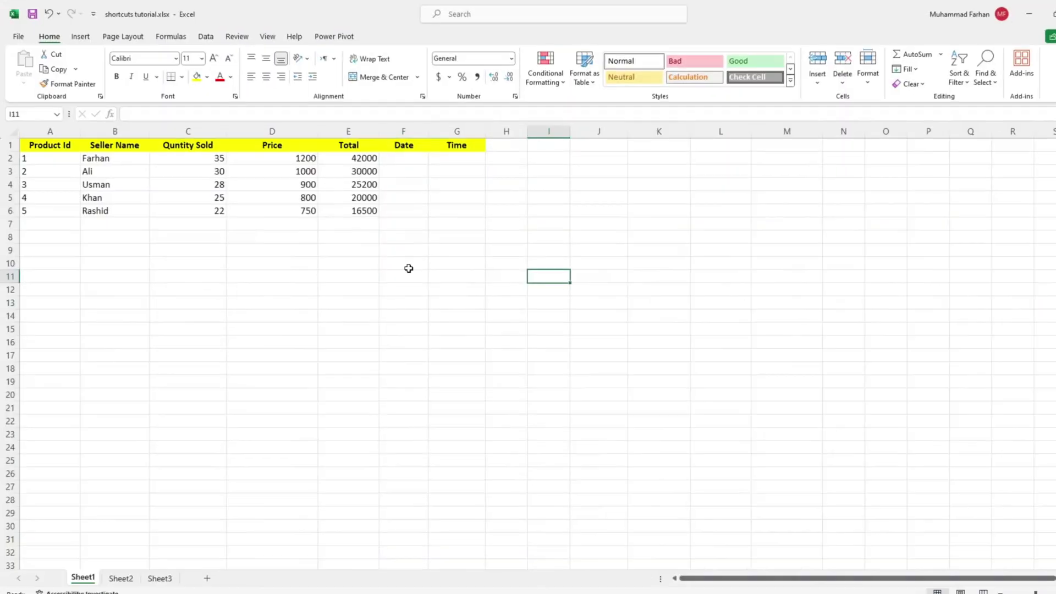
Step: Enter the date 12-2-2024 in F2 and the time 12:00 pm in G2 by hand
{"action": "left_click", "coordinate": [403, 158]}
{"action": "type", "text": "12-2-2024"}
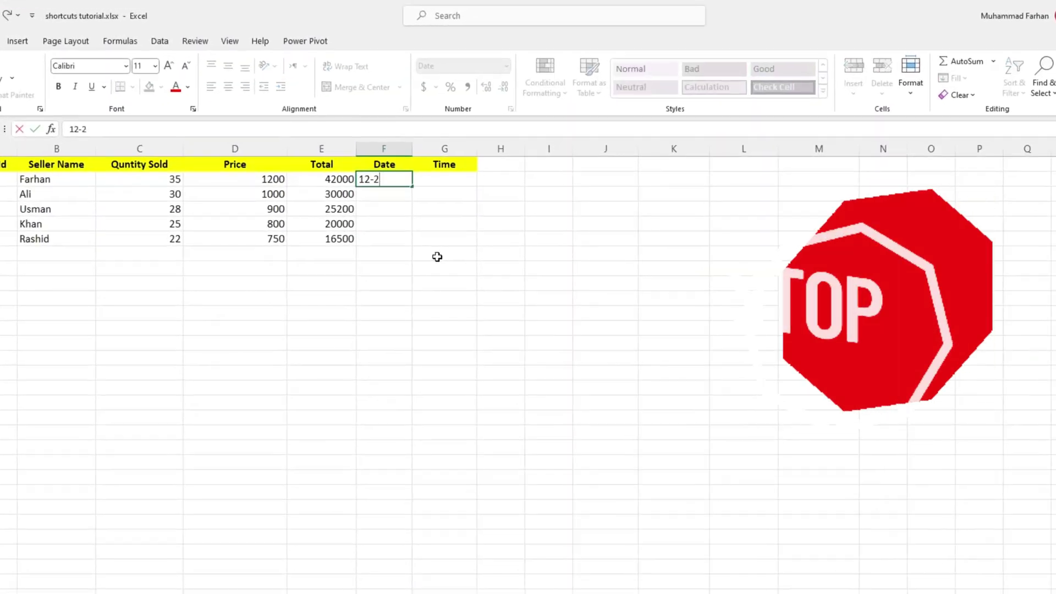
{"action": "key", "text": "Tab"}
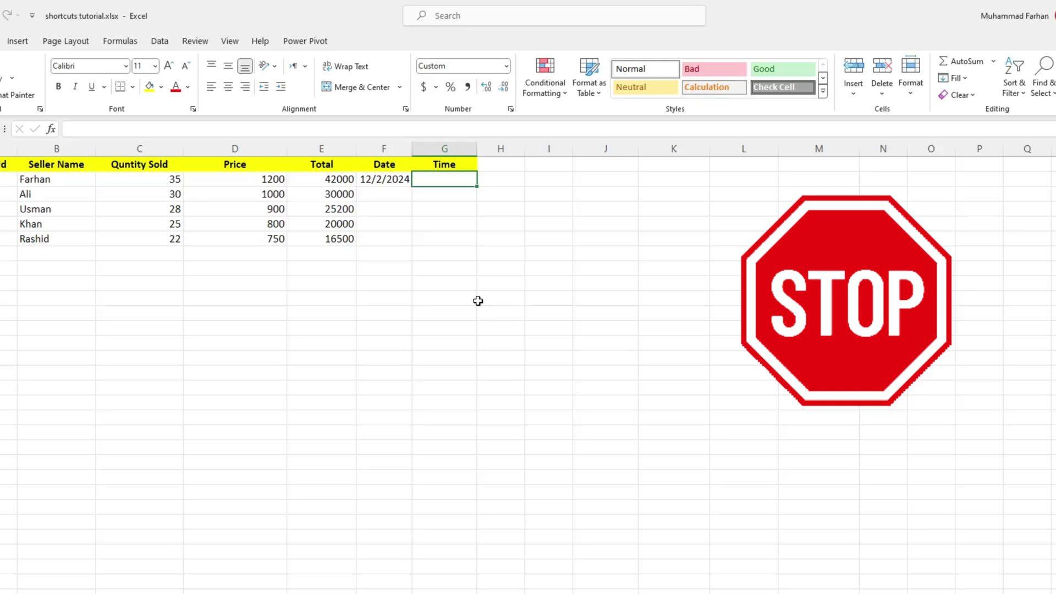
{"action": "type", "text": "12:00"}
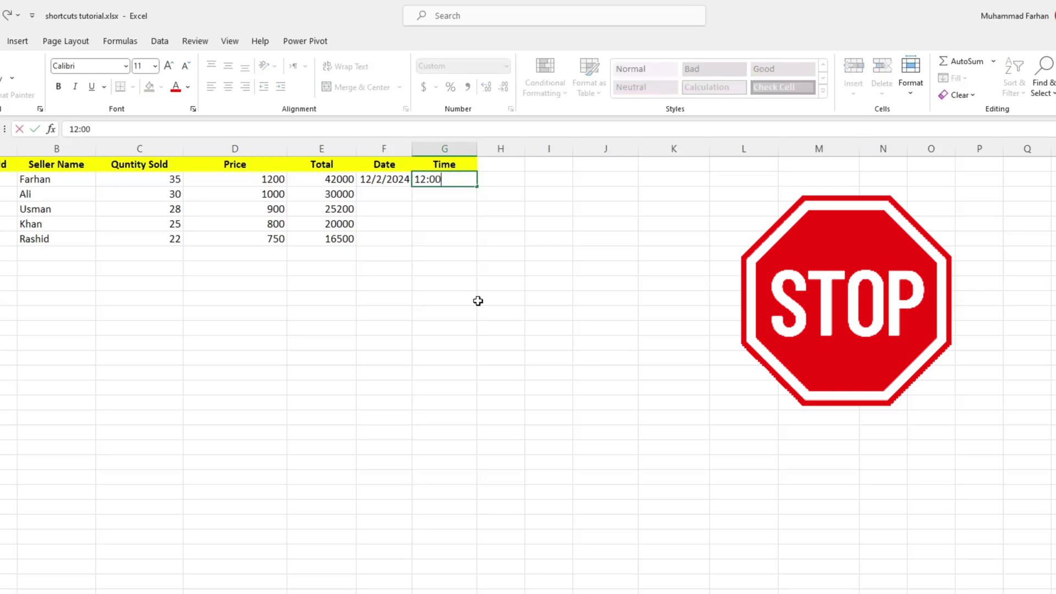
{"action": "type", "text": " pm"}
{"action": "key", "text": "Tab"}
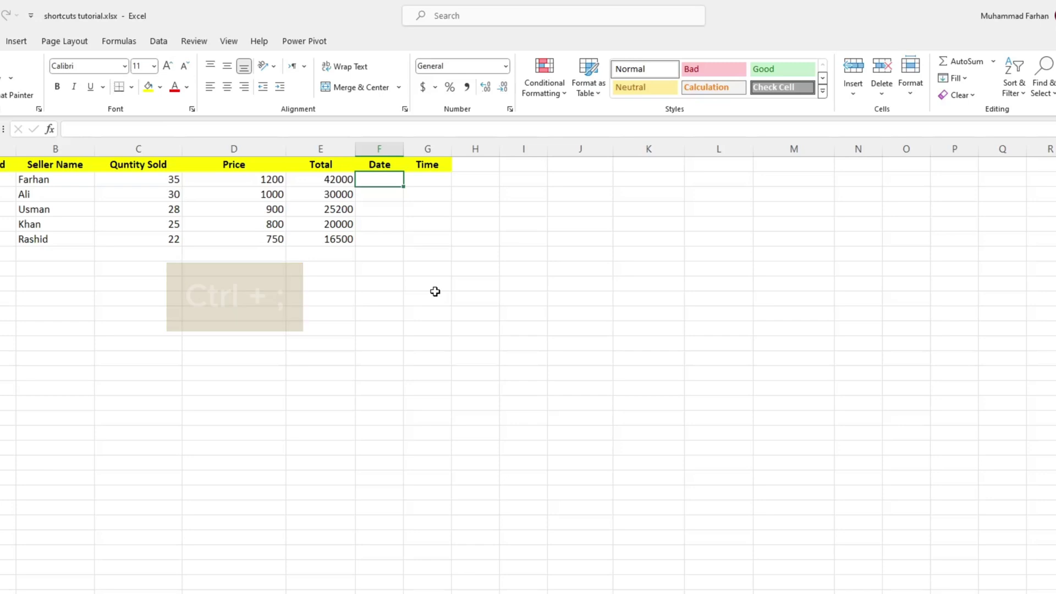
Step: Insert the current date as a fixed value in cell F2 under the Date header
{"action": "key", "text": "ctrl+semicolon"}
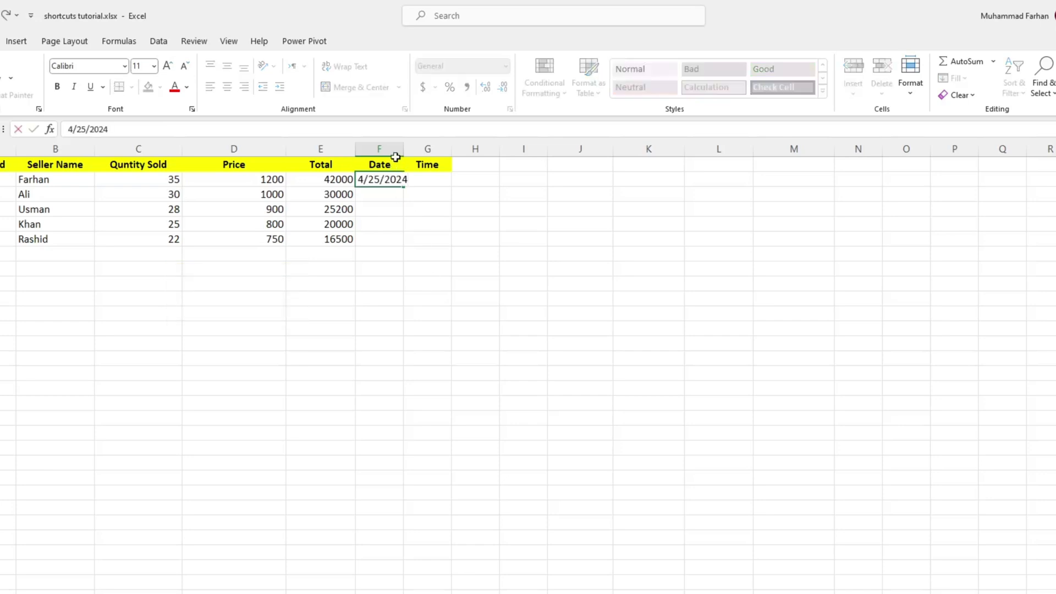
{"action": "left_click", "coordinate": [431, 269]}
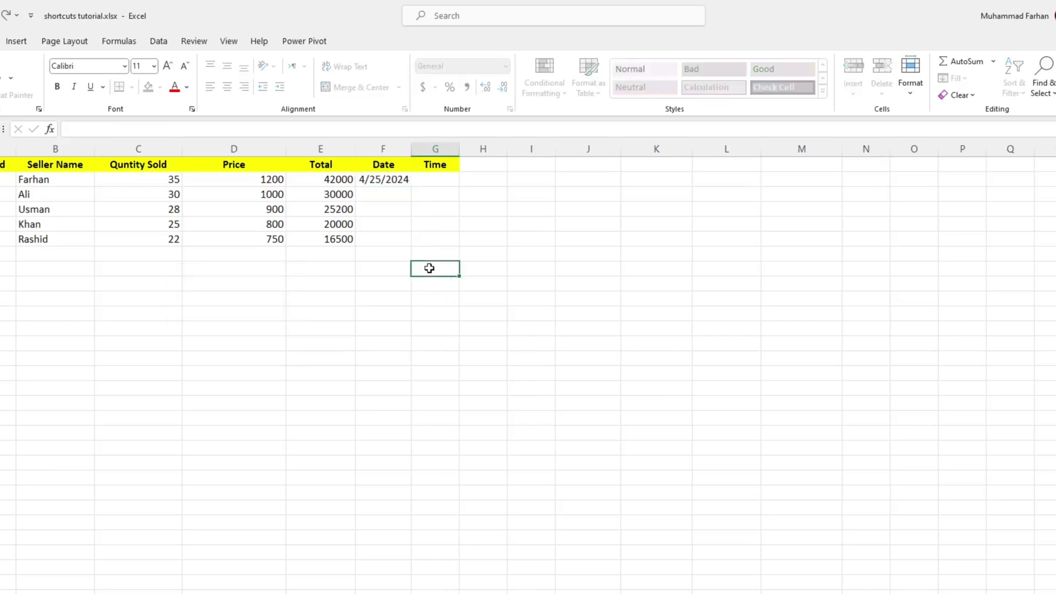
Step: Insert the current time as a fixed value in G2 and widen the Time column to fit it
{"action": "left_click", "coordinate": [431, 183]}
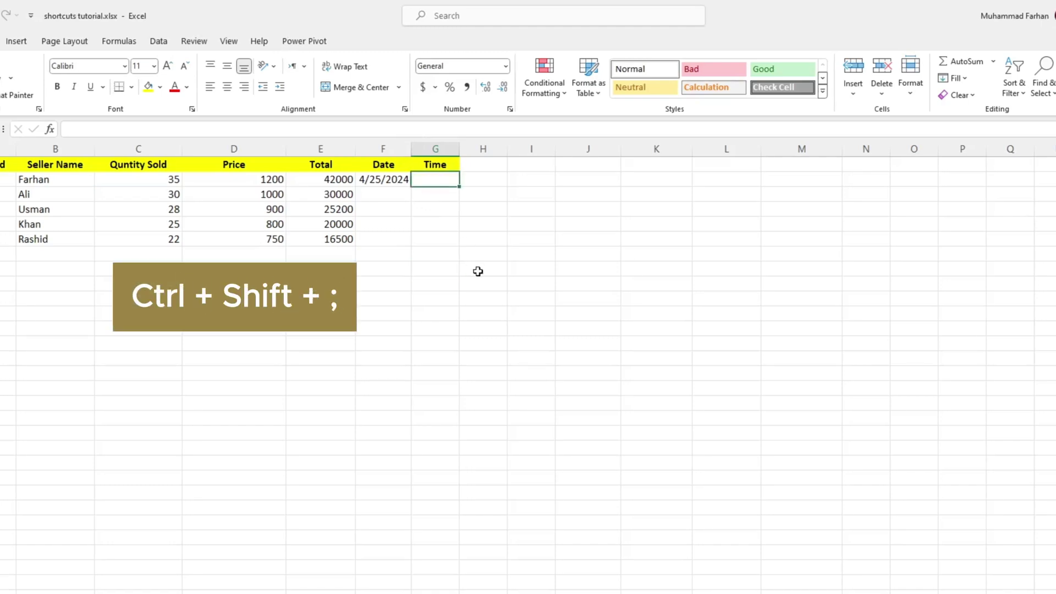
{"action": "key", "text": "ctrl+shift+semicolon"}
{"action": "left_click", "coordinate": [478, 271]}
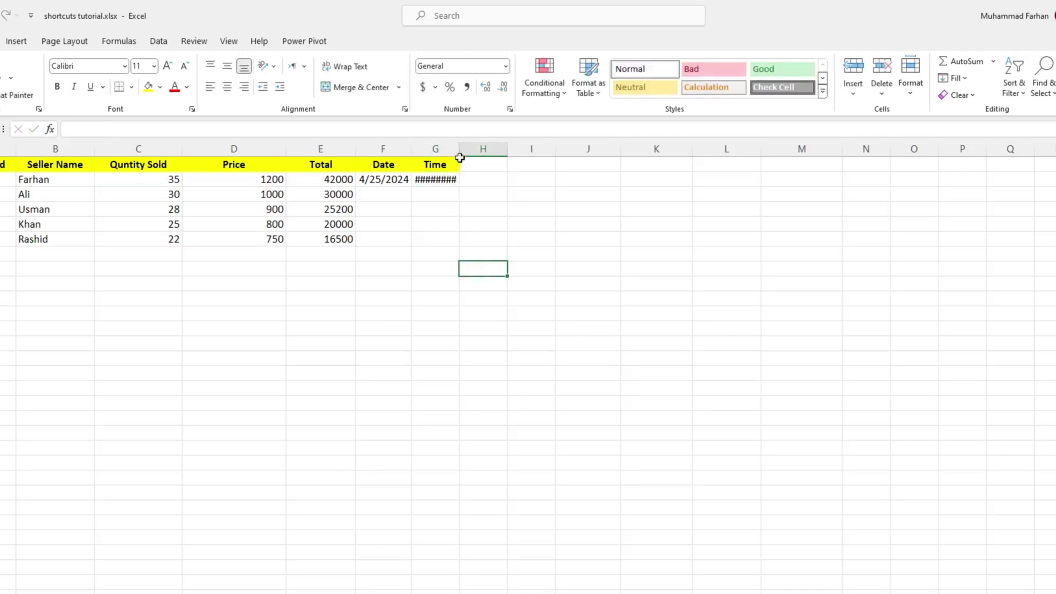
{"action": "left_click_drag", "start_coordinate": [460, 158], "coordinate": [476, 158]}
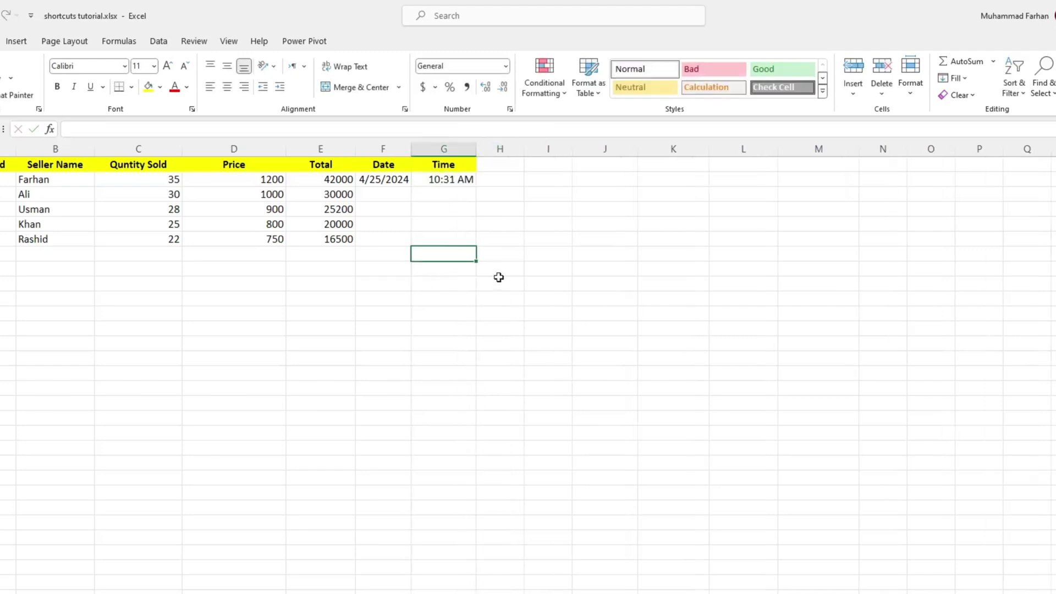
{"action": "left_click", "coordinate": [383, 391]}
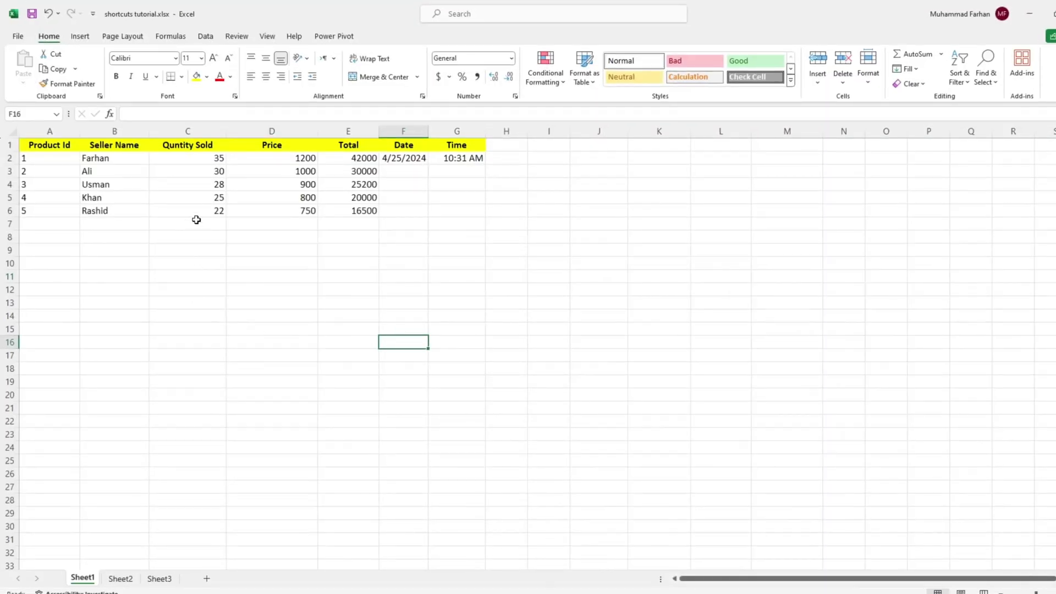
Step: Open the Format Cells dialog for the whole Quntity Sold column and close it without changes
{"action": "left_click", "coordinate": [213, 134]}
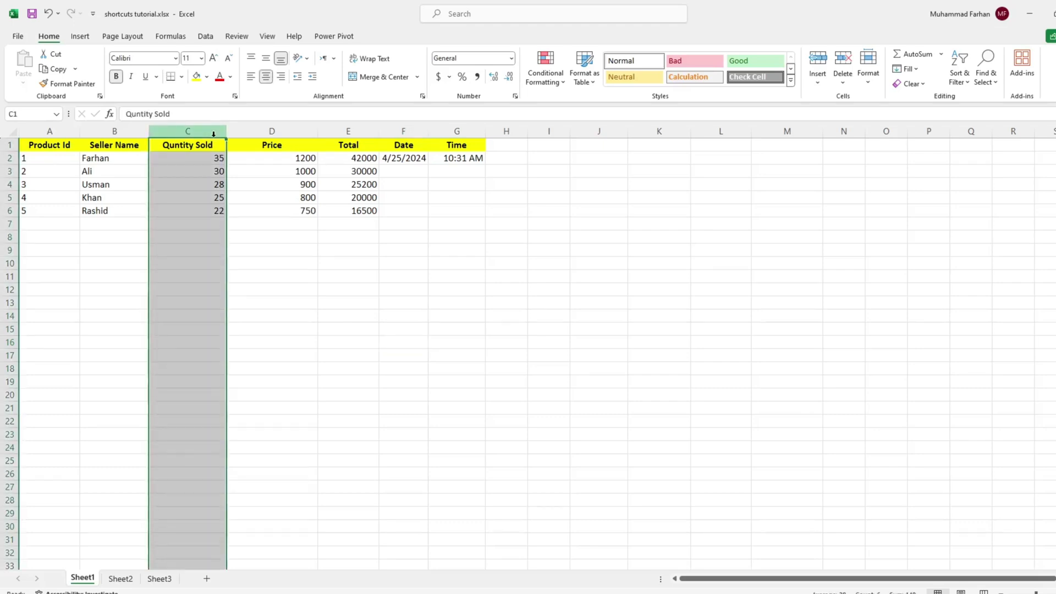
{"action": "left_click", "coordinate": [867, 76]}
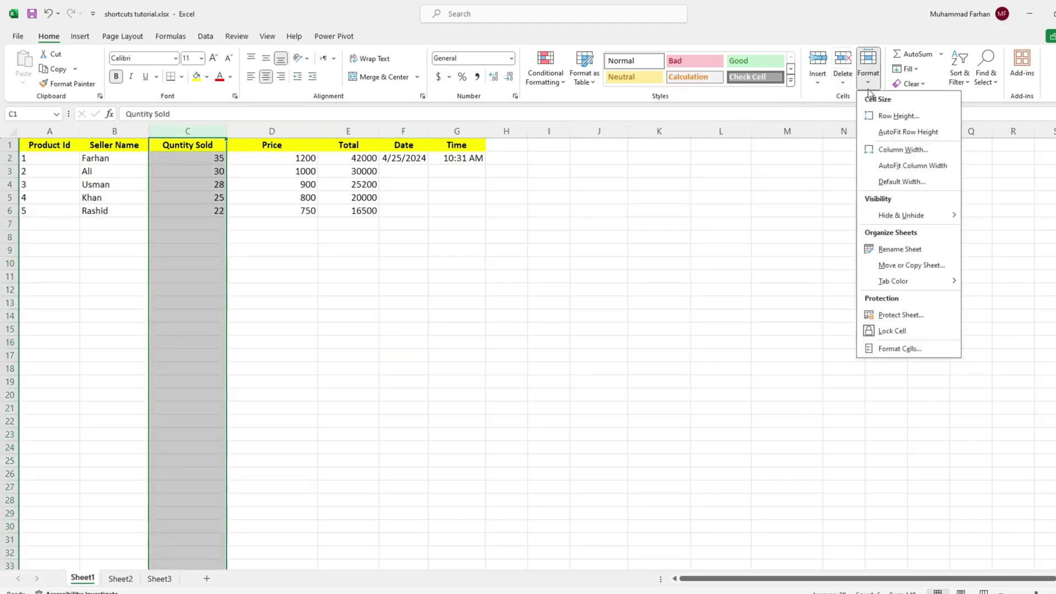
{"action": "left_click", "coordinate": [891, 348]}
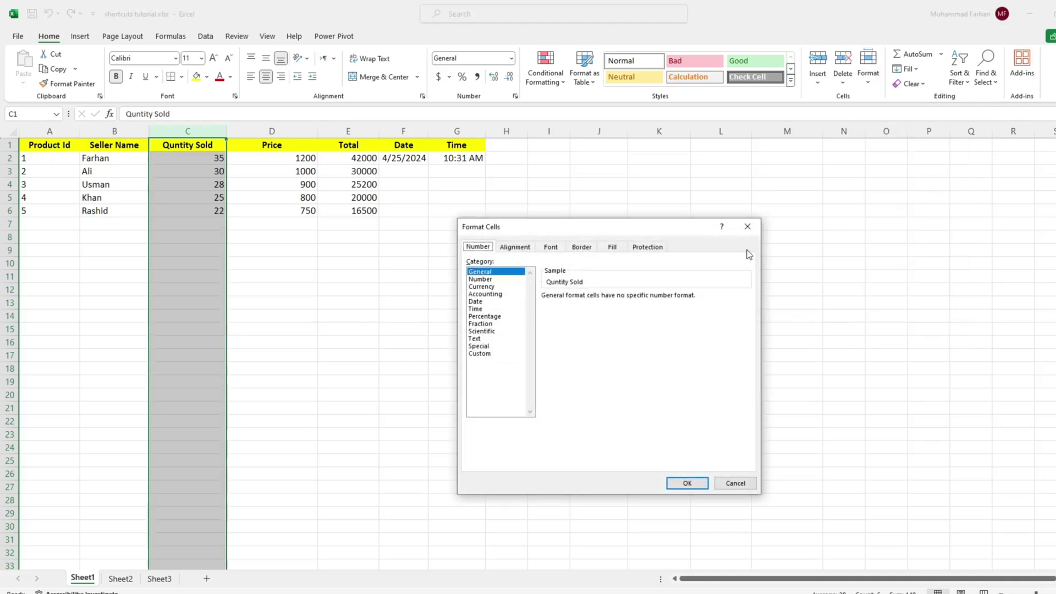
{"action": "left_click", "coordinate": [748, 226]}
{"action": "left_click", "coordinate": [391, 236]}
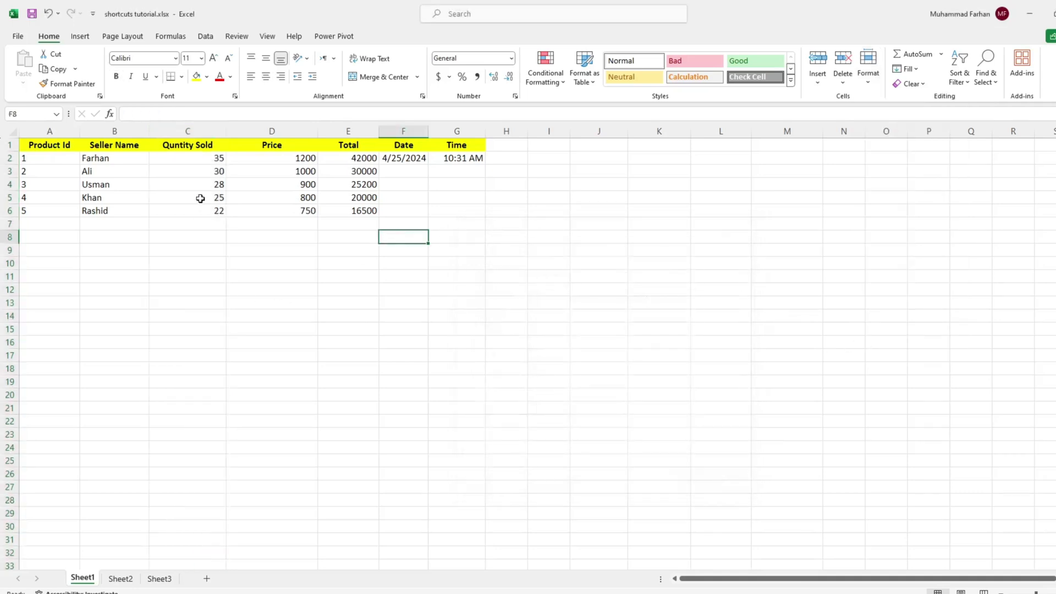
Step: Preview the Date number format for the whole Quntity Sold column in Format Cells and cancel it
{"action": "left_click", "coordinate": [192, 194]}
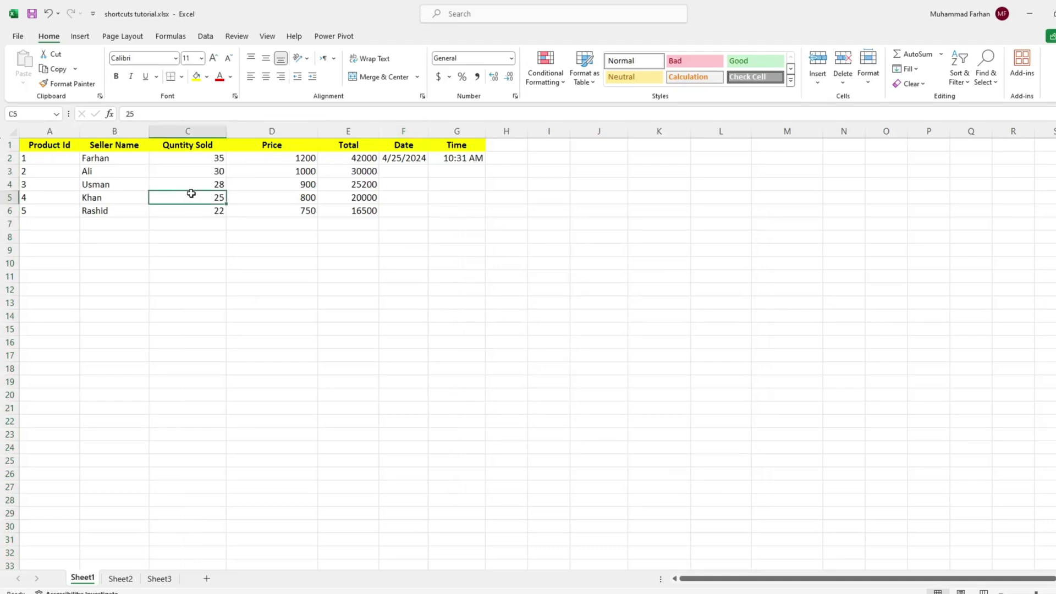
{"action": "key", "text": "ctrl+space"}
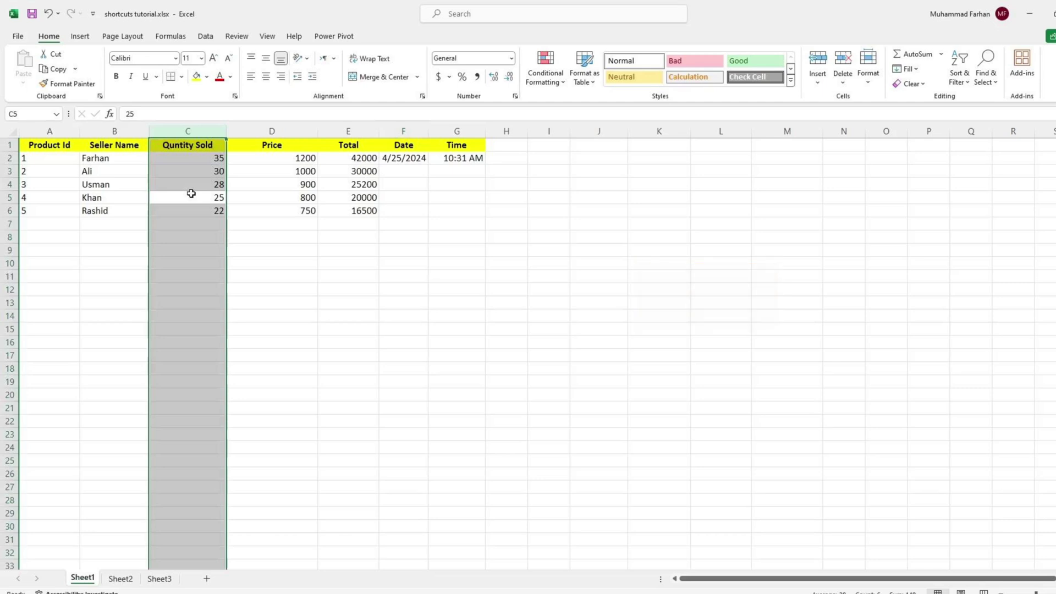
{"action": "key", "text": "ctrl+1"}
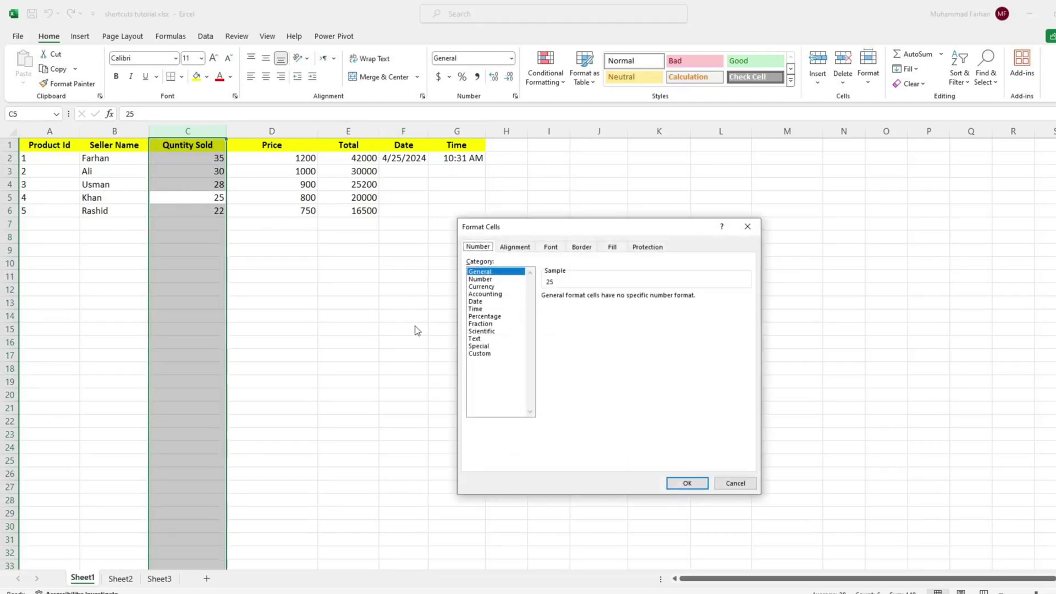
{"action": "left_click", "coordinate": [494, 309]}
{"action": "left_click", "coordinate": [493, 301]}
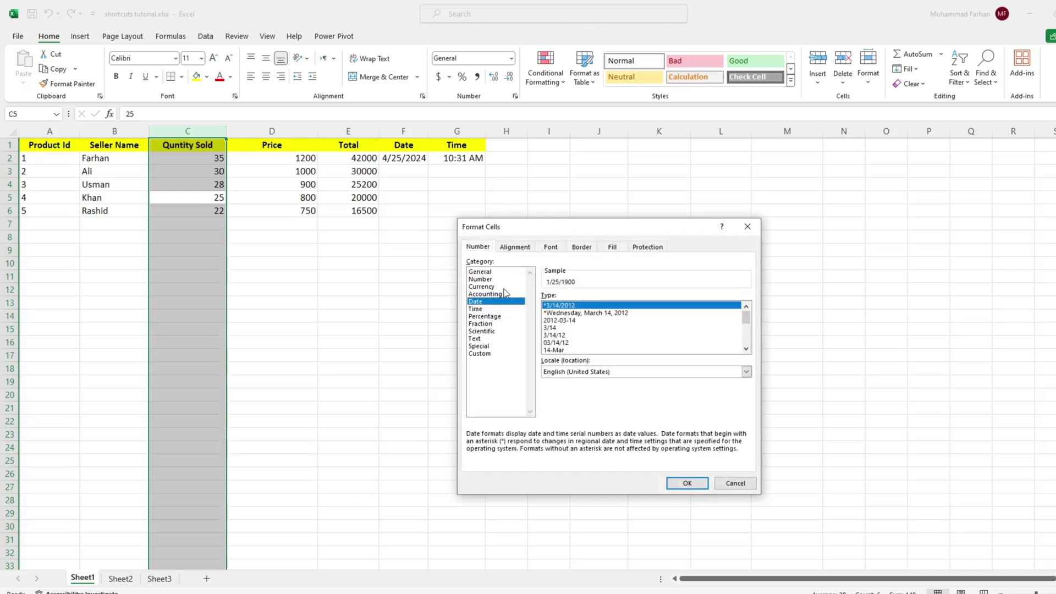
{"action": "left_click", "coordinate": [736, 483]}
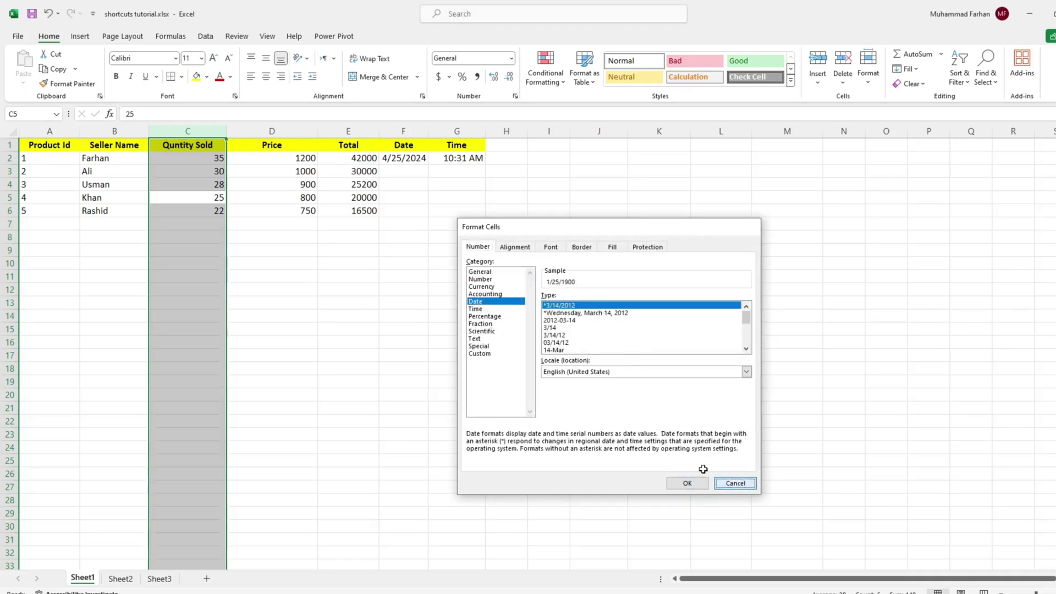
{"action": "left_click", "coordinate": [544, 359]}
{"action": "left_click", "coordinate": [434, 407]}
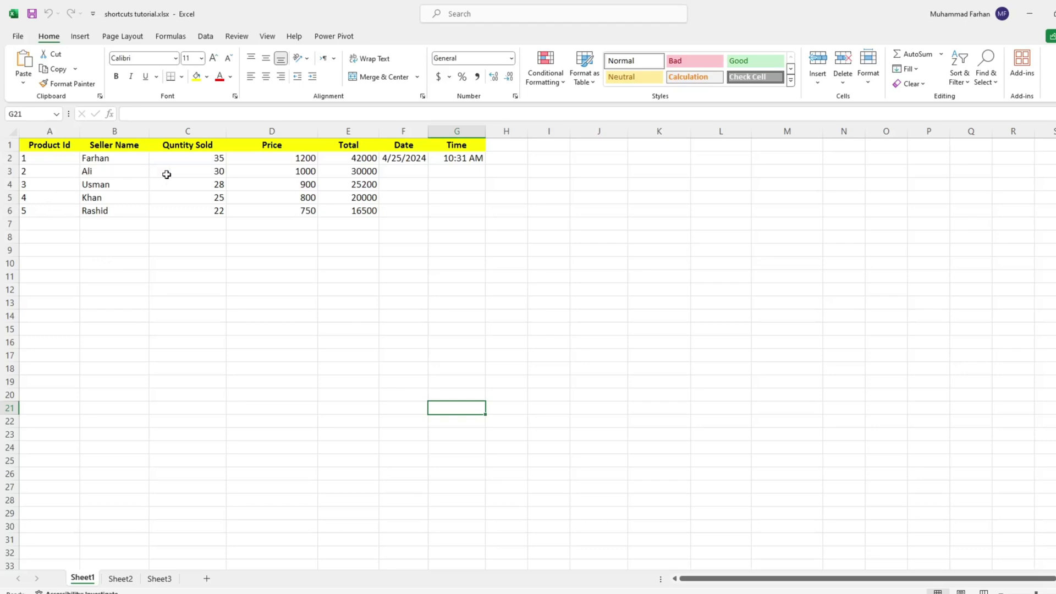
Step: Select the entire row 3 starting from cell A3, and clear the selection
{"action": "left_click", "coordinate": [58, 175]}
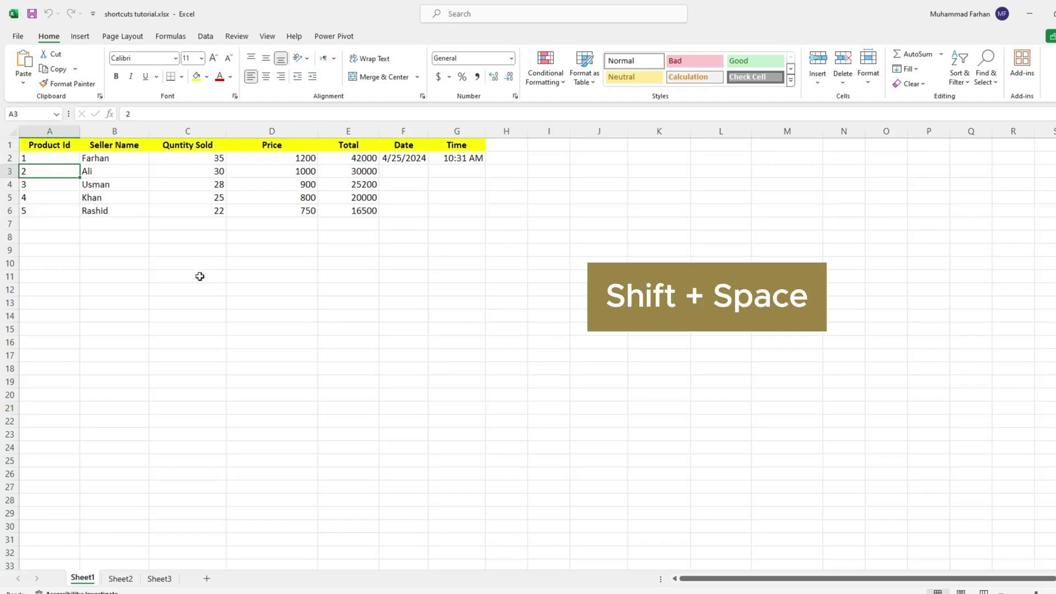
{"action": "key", "text": "shift+space"}
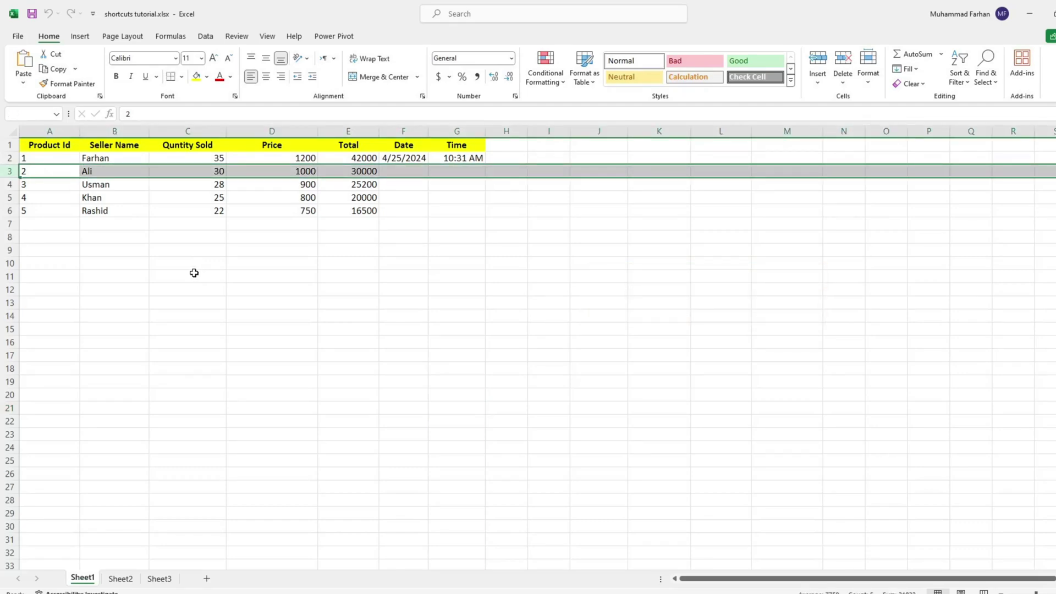
{"action": "left_click", "coordinate": [191, 224]}
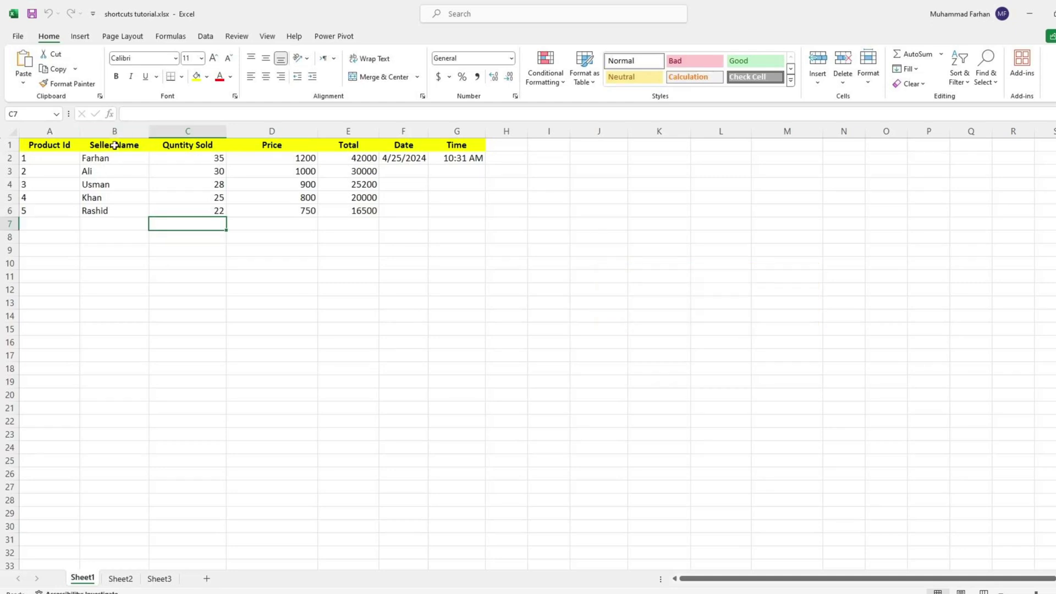
Step: Select the entire Seller Name column starting from cell B4, and clear the selection
{"action": "left_click", "coordinate": [131, 187]}
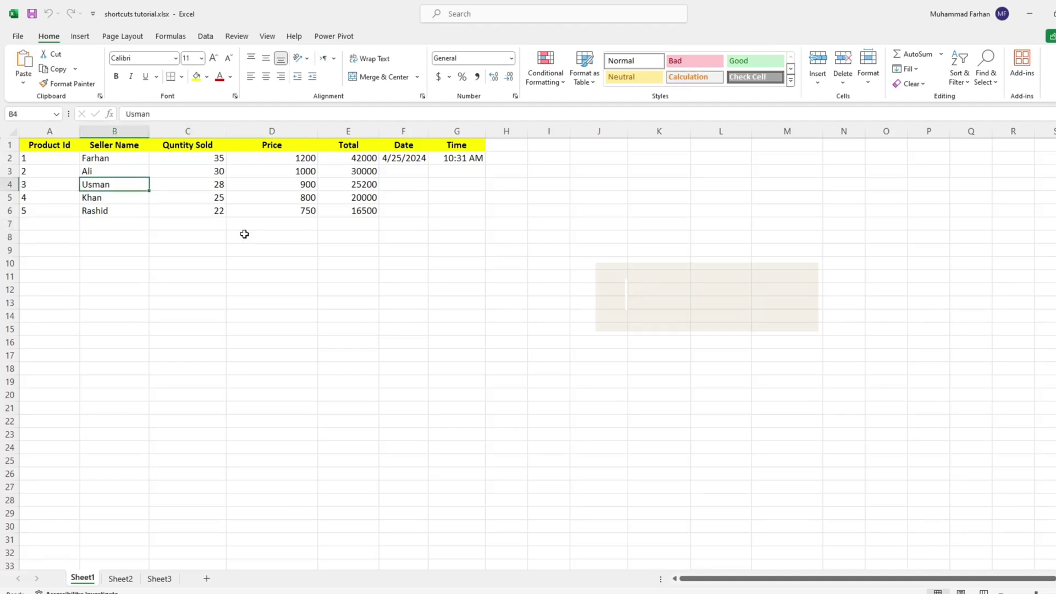
{"action": "key", "text": "ctrl+space"}
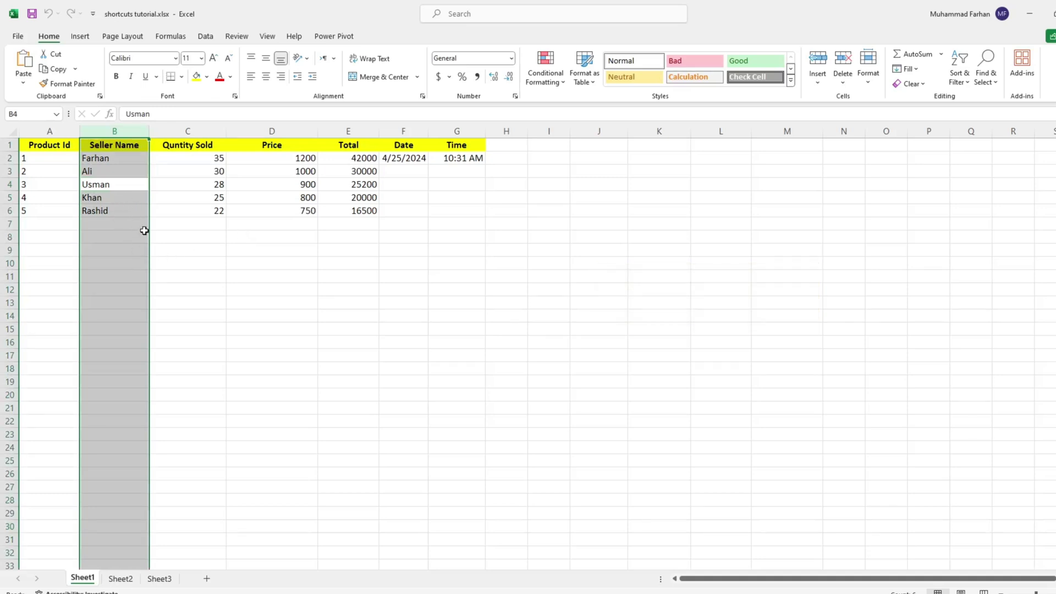
{"action": "left_click", "coordinate": [339, 235]}
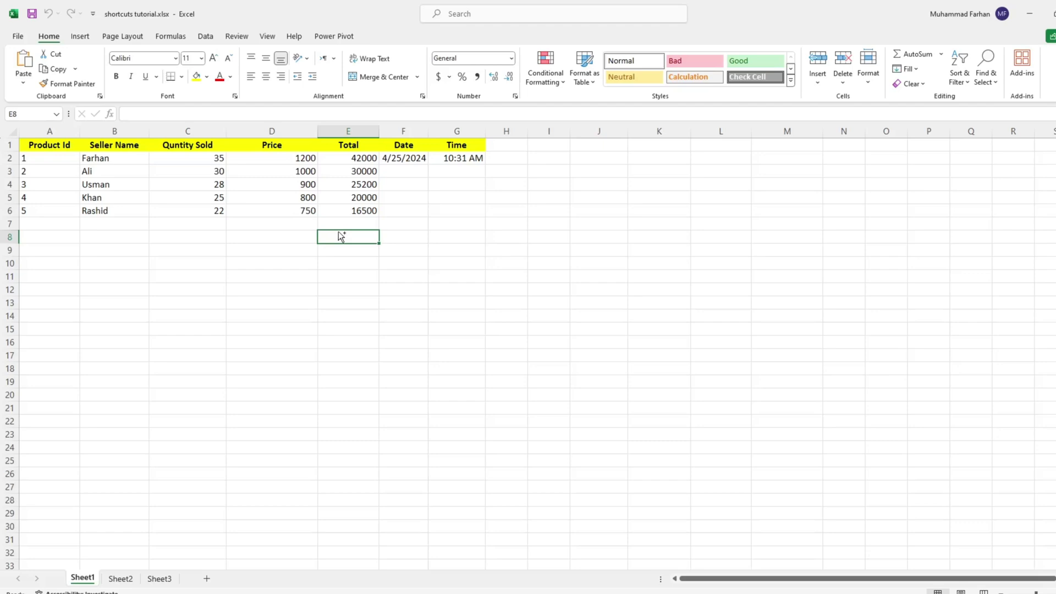
Step: Insert a blank column before the Price column and clear the selection
{"action": "key", "text": "ctrl+space"}
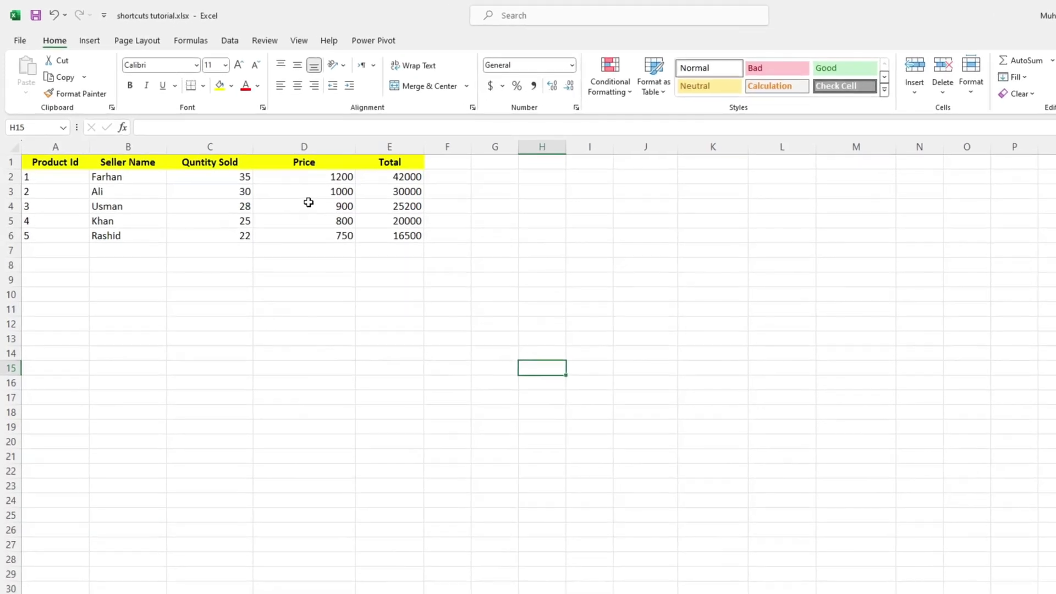
{"action": "left_click", "coordinate": [308, 203]}
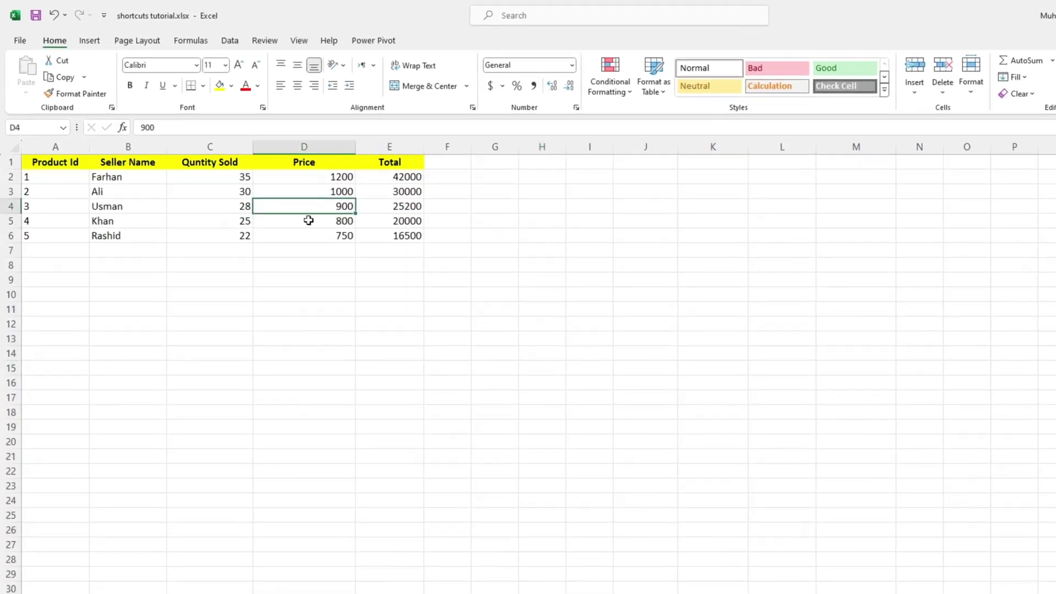
{"action": "key", "text": "ctrl+space"}
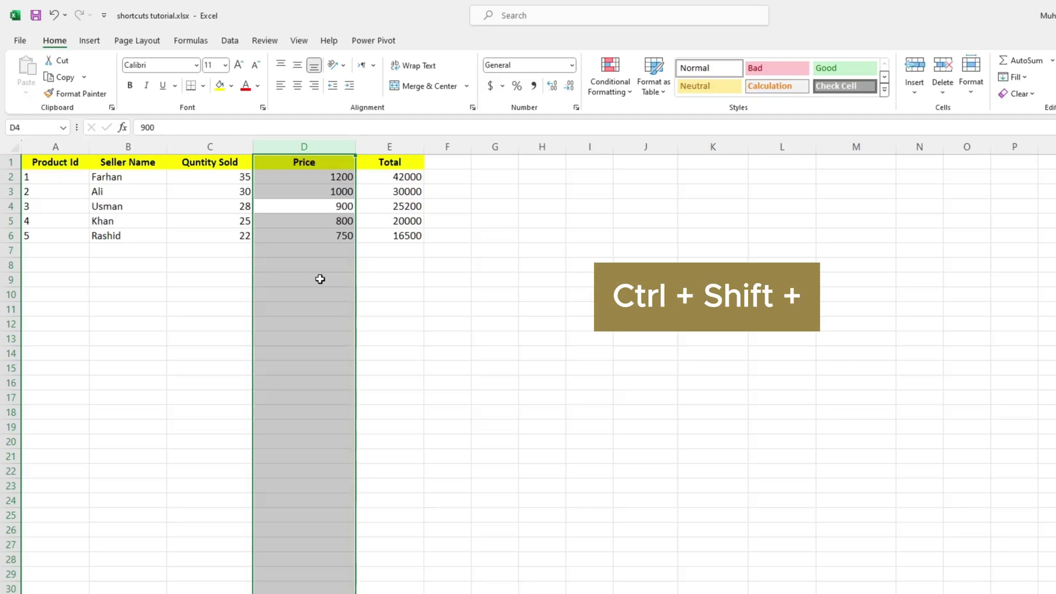
{"action": "key", "text": "ctrl+shift+plus"}
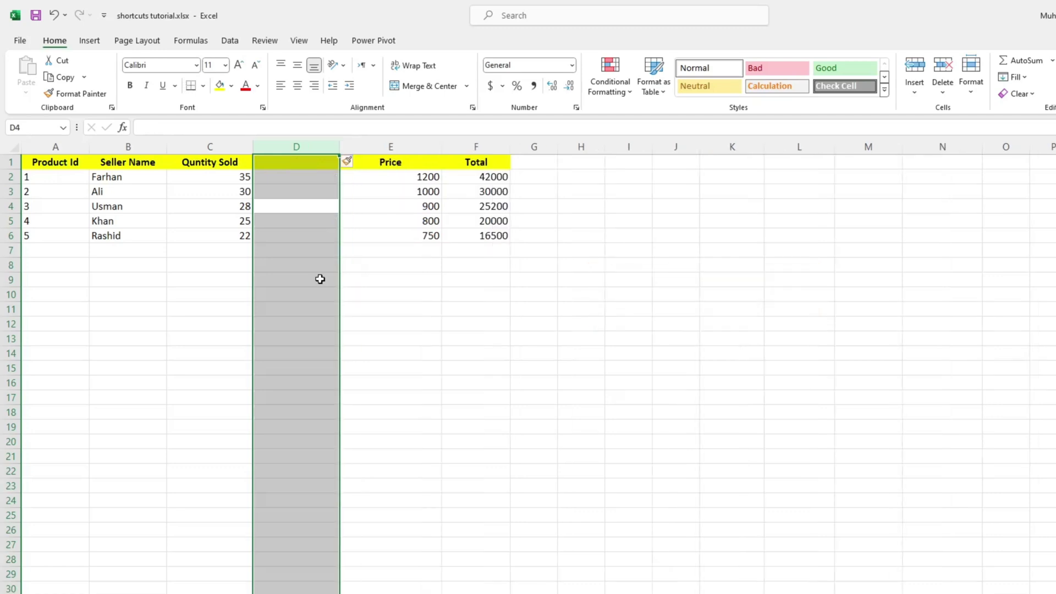
{"action": "left_click", "coordinate": [320, 278]}
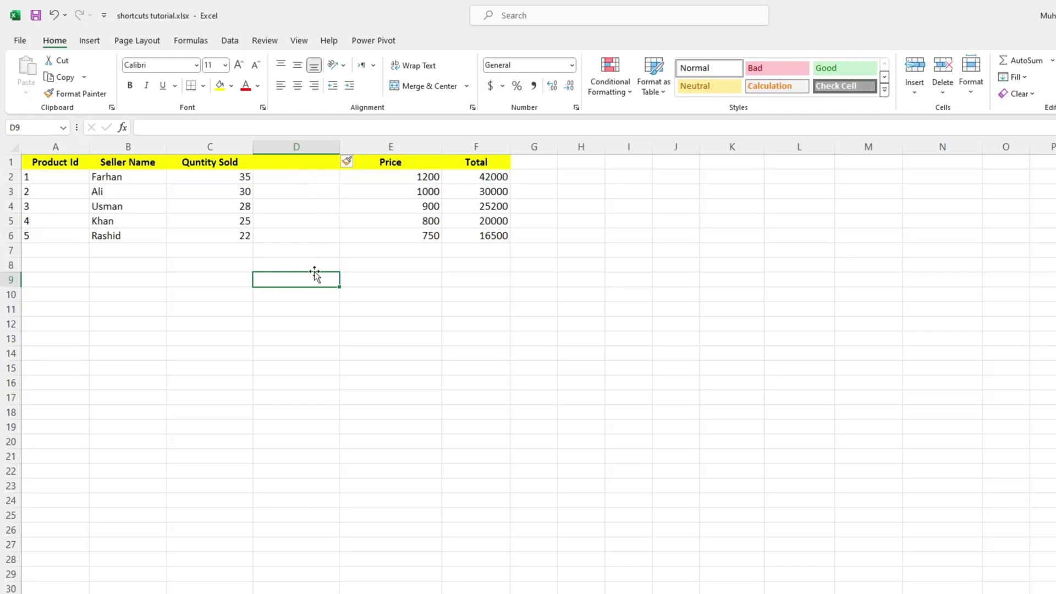
Step: Insert a blank row above row 3, the record with Product Id 2, and clear the selection
{"action": "left_click", "coordinate": [55, 192]}
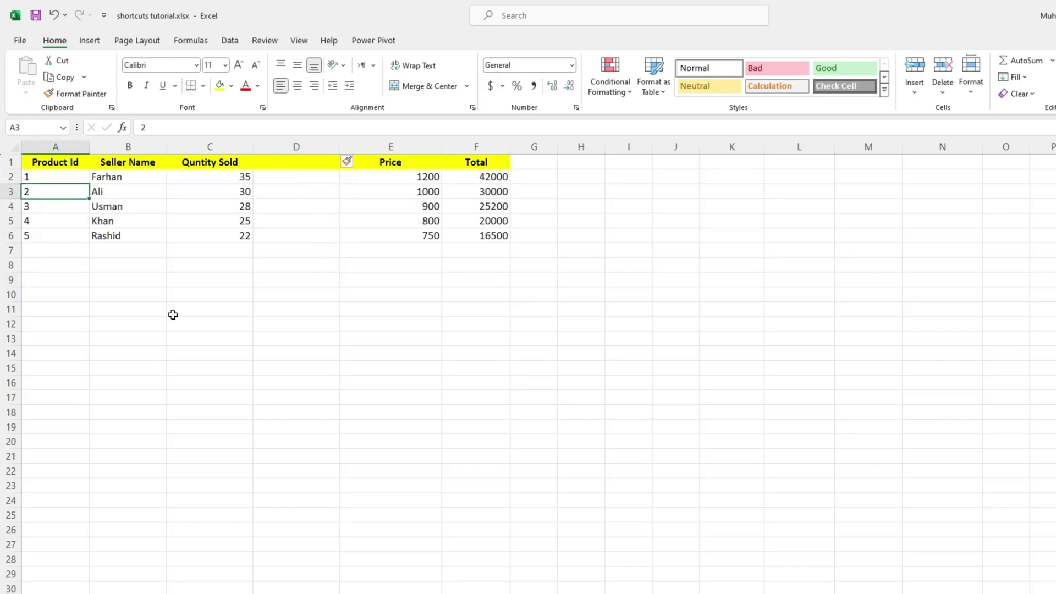
{"action": "key", "text": "shift+space"}
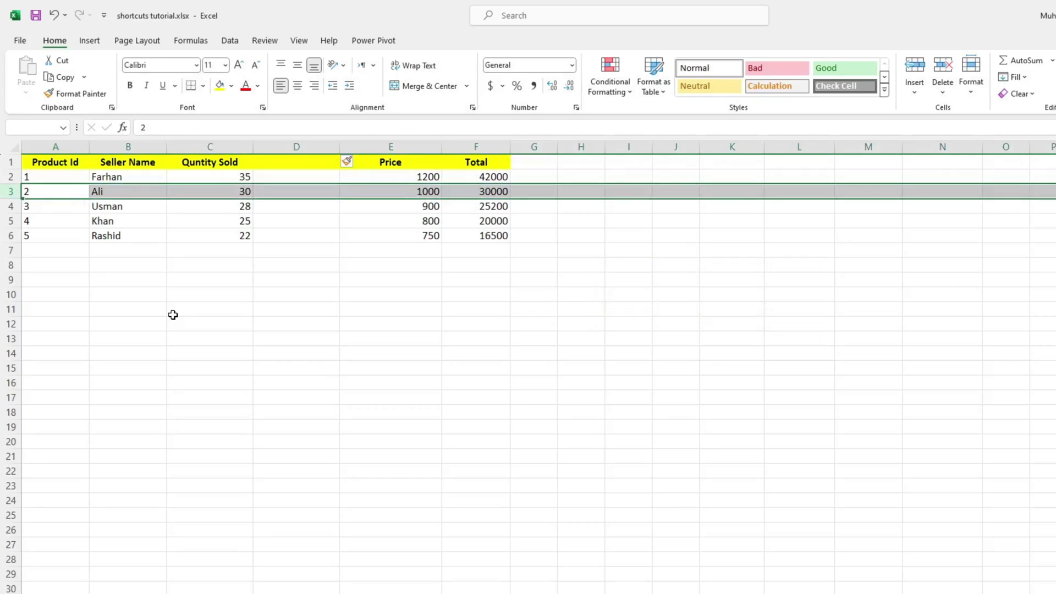
{"action": "key", "text": "ctrl+shift+plus"}
{"action": "left_click", "coordinate": [173, 315]}
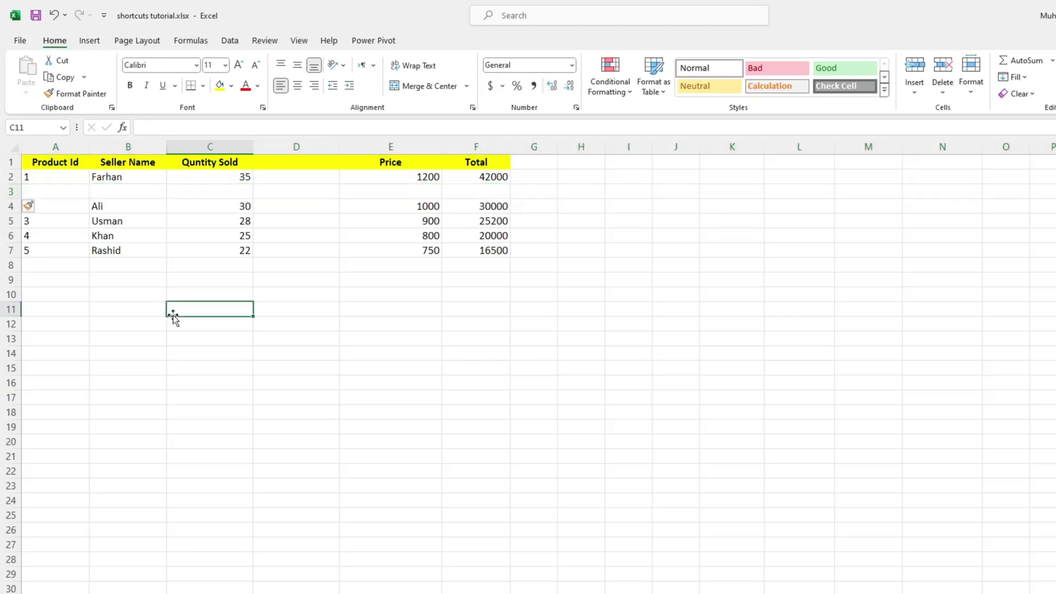
Step: Insert a blank row above row 6, the record with Product Id 4, and clear the selection
{"action": "left_click", "coordinate": [69, 231]}
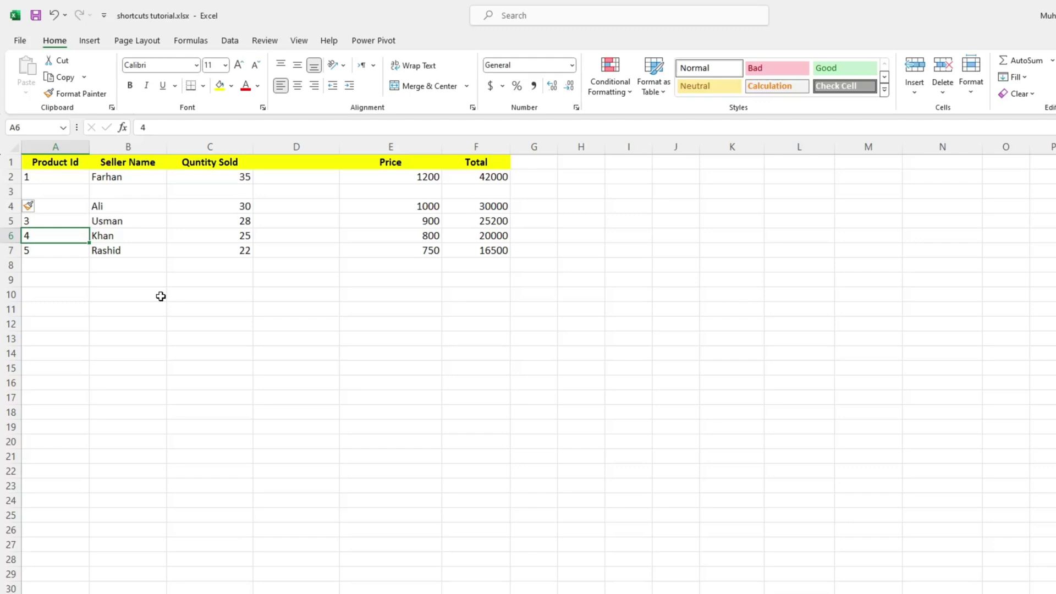
{"action": "key", "text": "shift+space"}
{"action": "key", "text": "ctrl+shift+plus"}
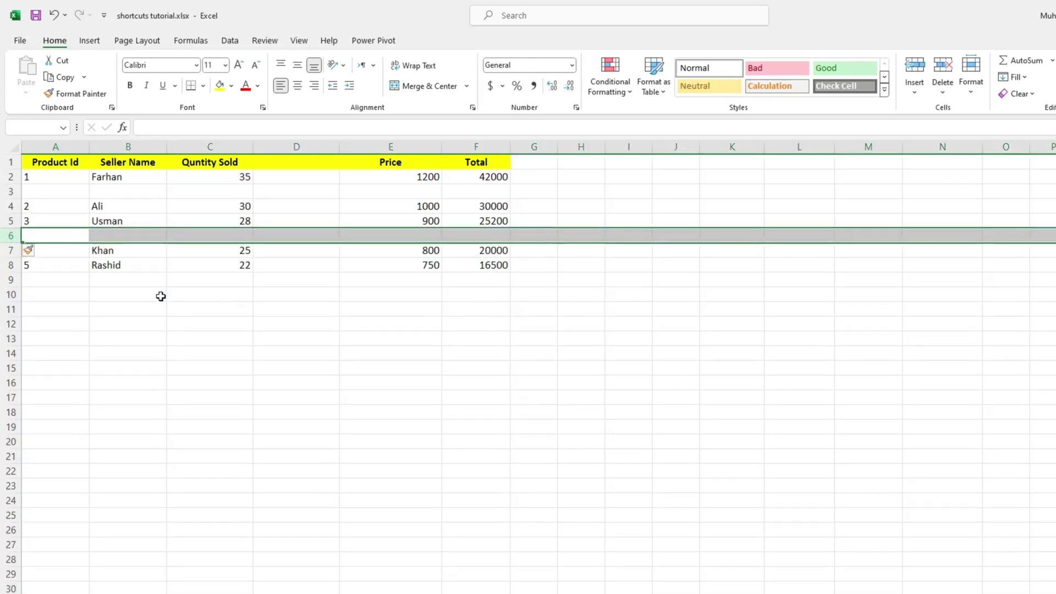
{"action": "left_click", "coordinate": [161, 296]}
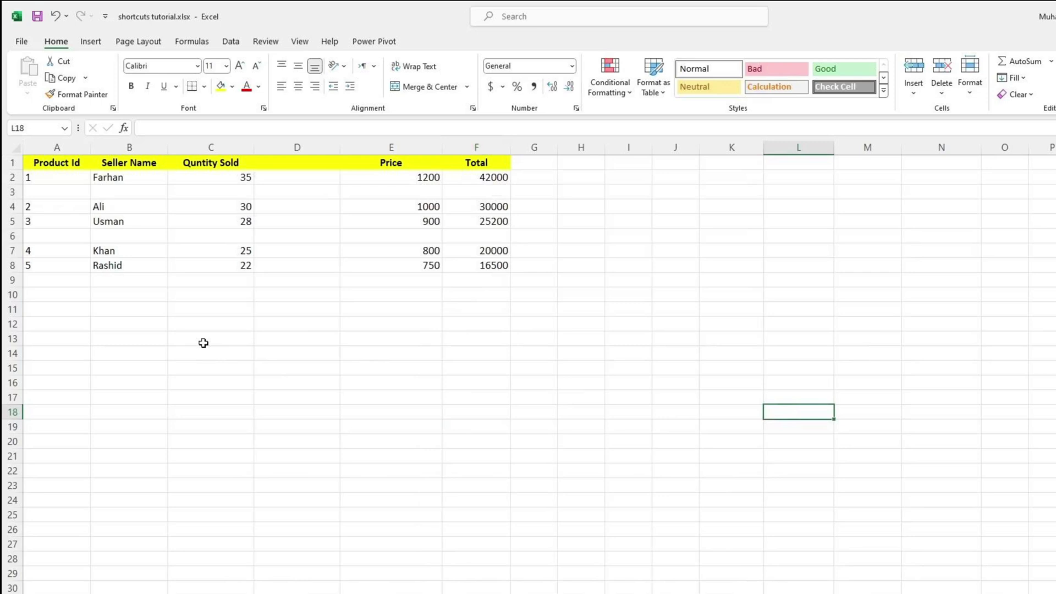
Step: Delete the entire Seller Name column from the sheet
{"action": "left_click", "coordinate": [141, 194]}
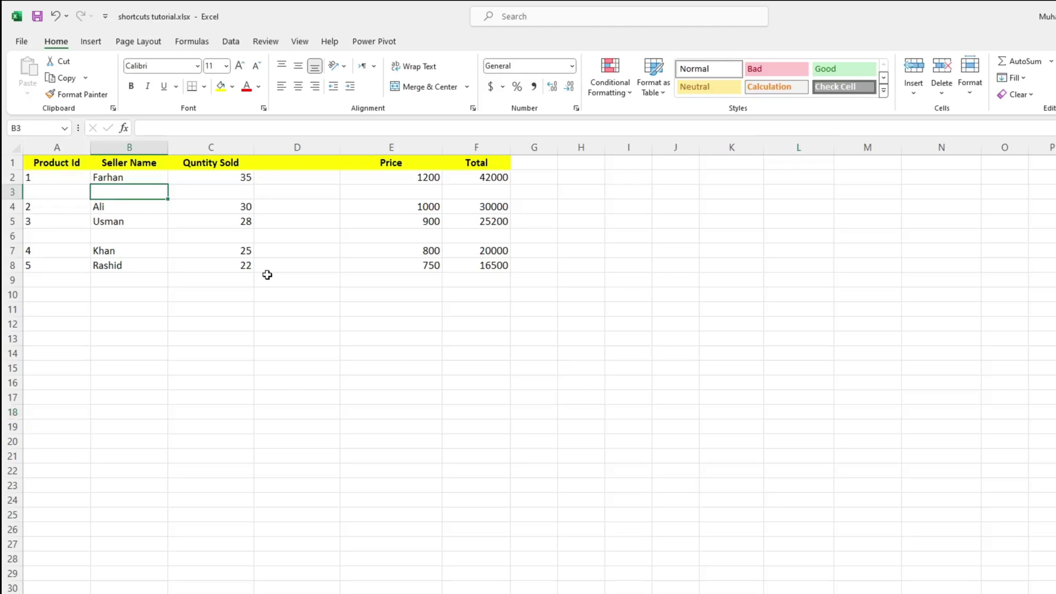
{"action": "key", "text": "ctrl+space"}
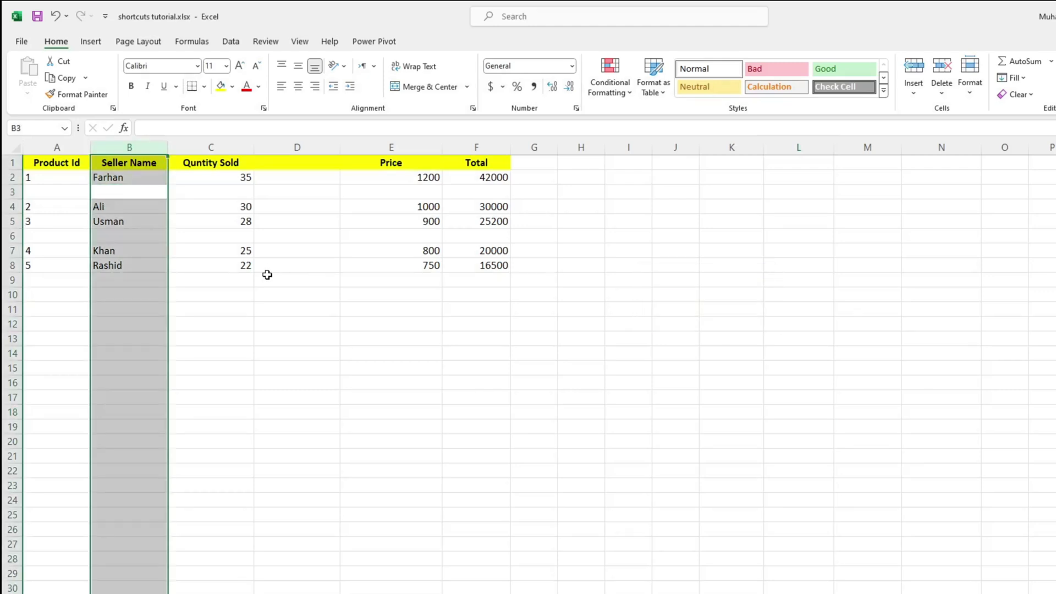
{"action": "key", "text": "ctrl+minus"}
{"action": "left_click", "coordinate": [223, 276]}
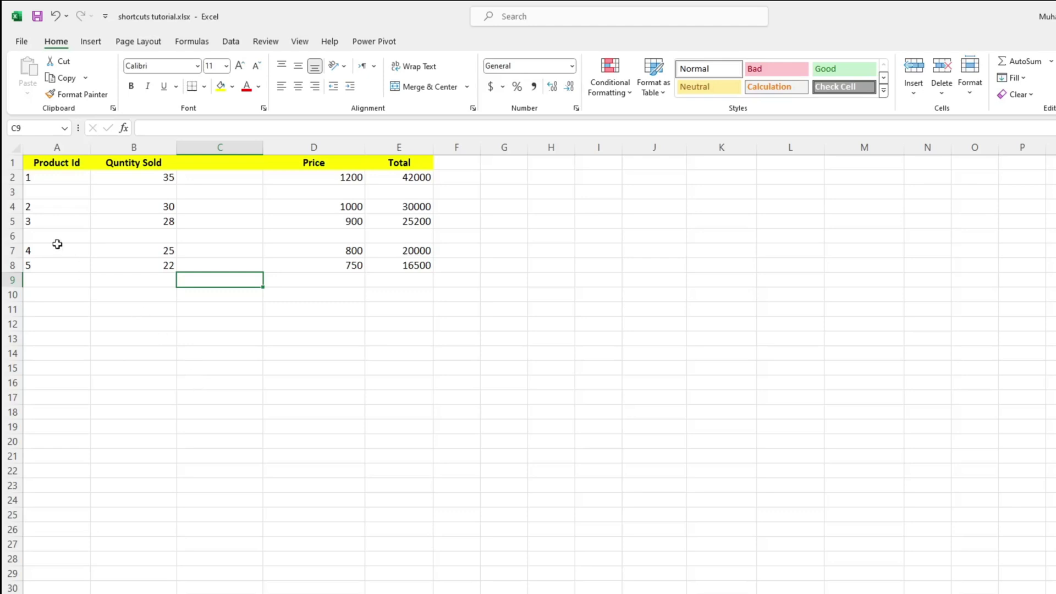
Step: Delete the blank row 3 between the records with Product Id 1 and 2
{"action": "left_click", "coordinate": [73, 193]}
{"action": "key", "text": "shift+space"}
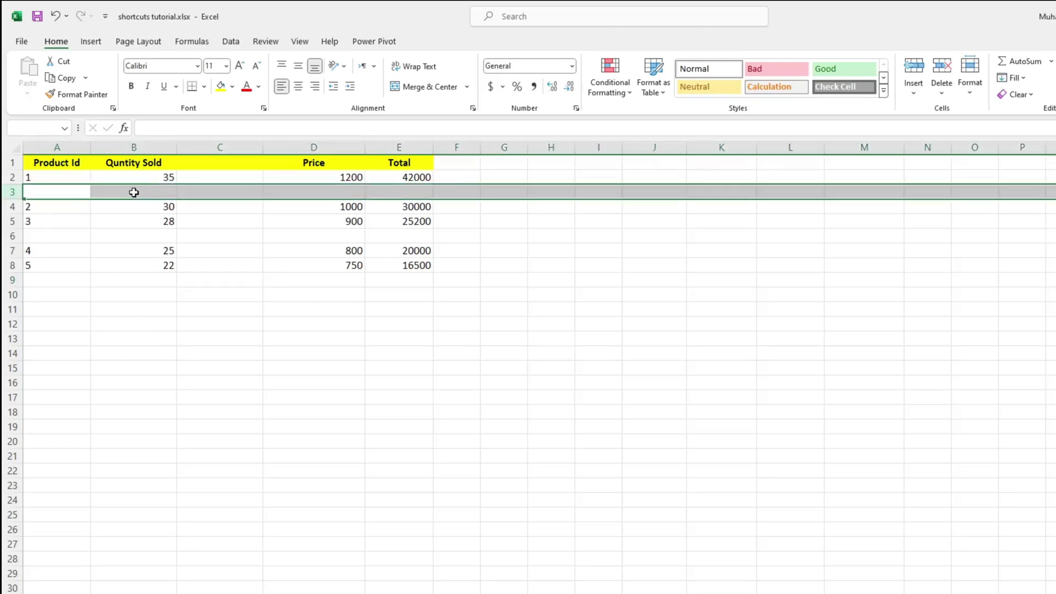
{"action": "key", "text": "ctrl+minus"}
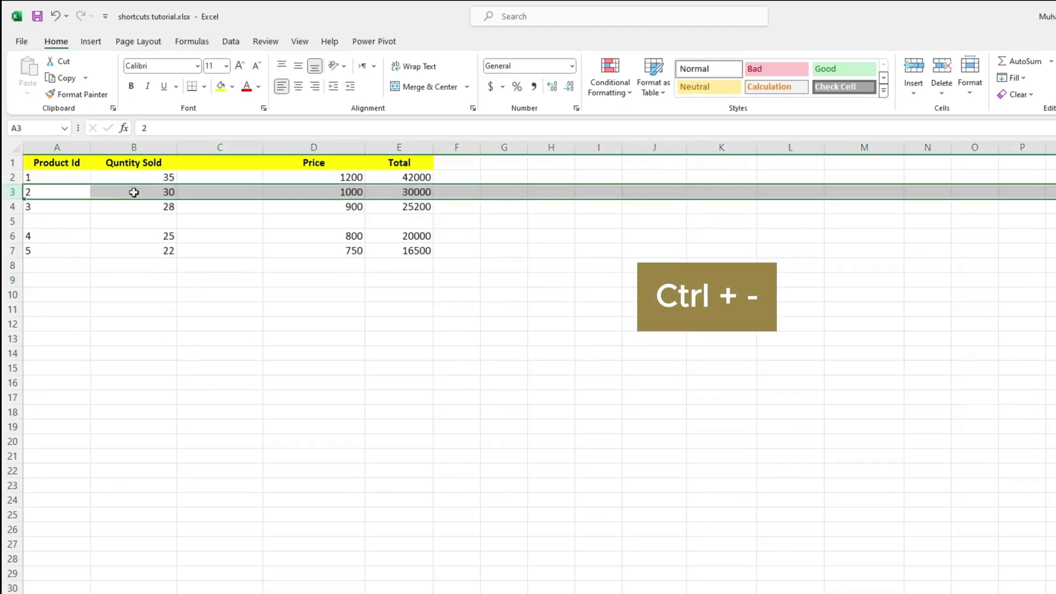
{"action": "left_click", "coordinate": [64, 218]}
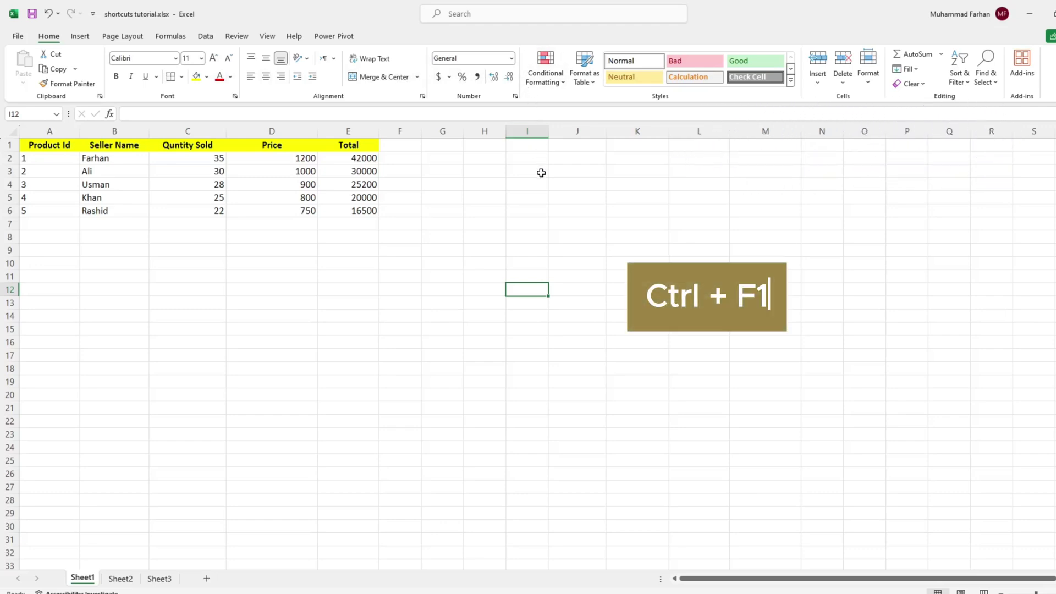
Step: Hide the ribbon to enlarge the sheet area, and restore it
{"action": "key", "text": "ctrl+F1"}
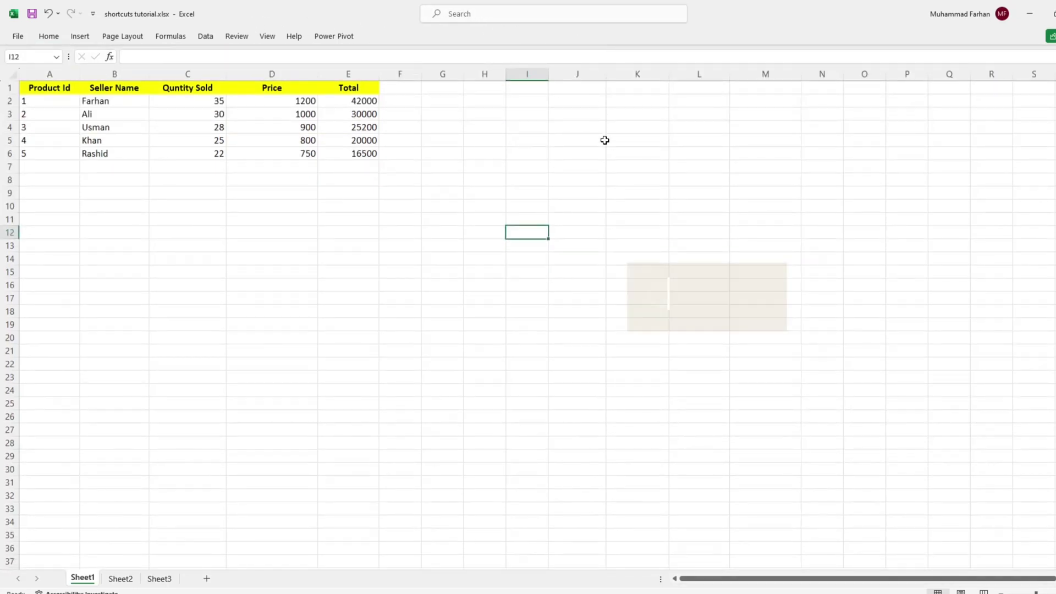
{"action": "key", "text": "ctrl+F1"}
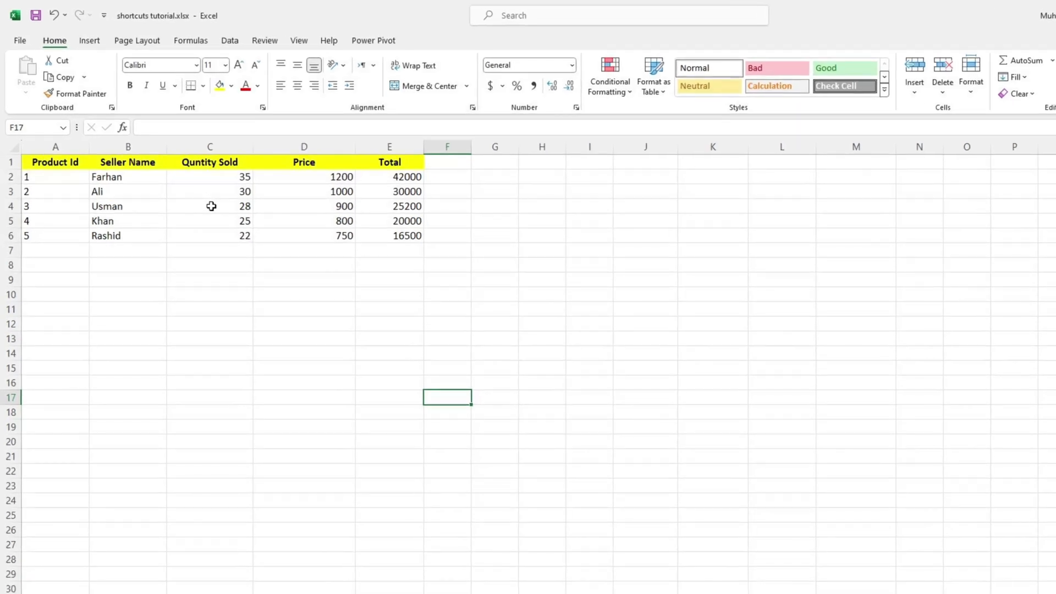
Step: Turn on filters for the header row of the sales table
{"action": "left_click", "coordinate": [211, 206]}
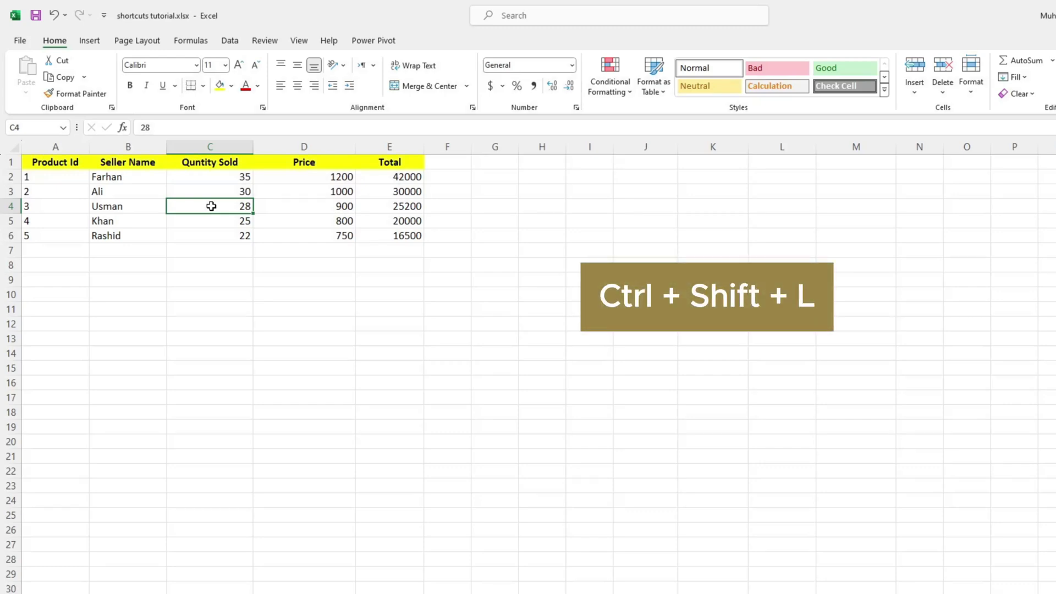
{"action": "key", "text": "ctrl+shift+l"}
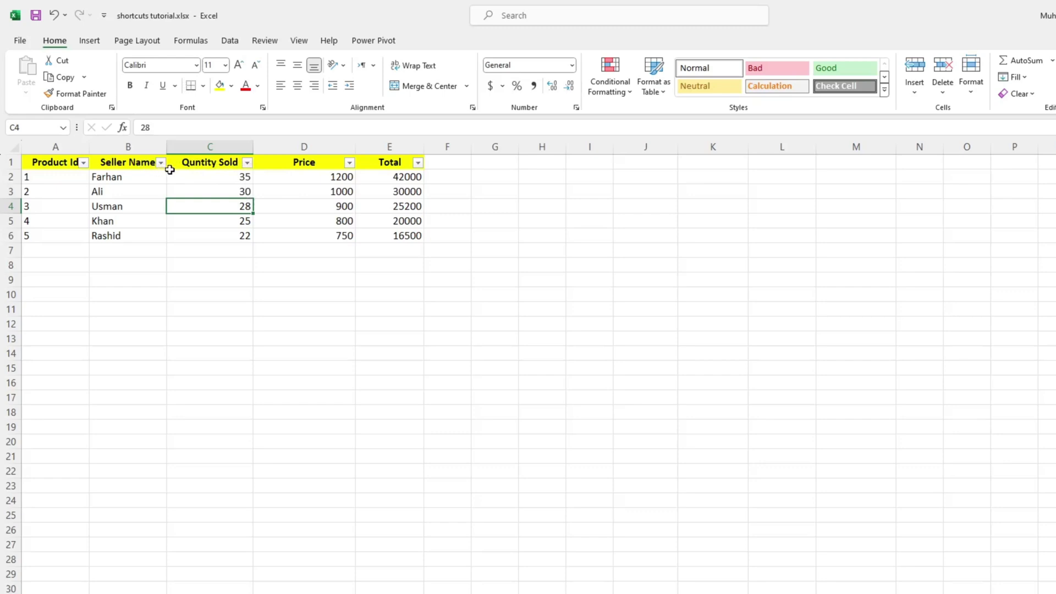
{"action": "left_click", "coordinate": [208, 224]}
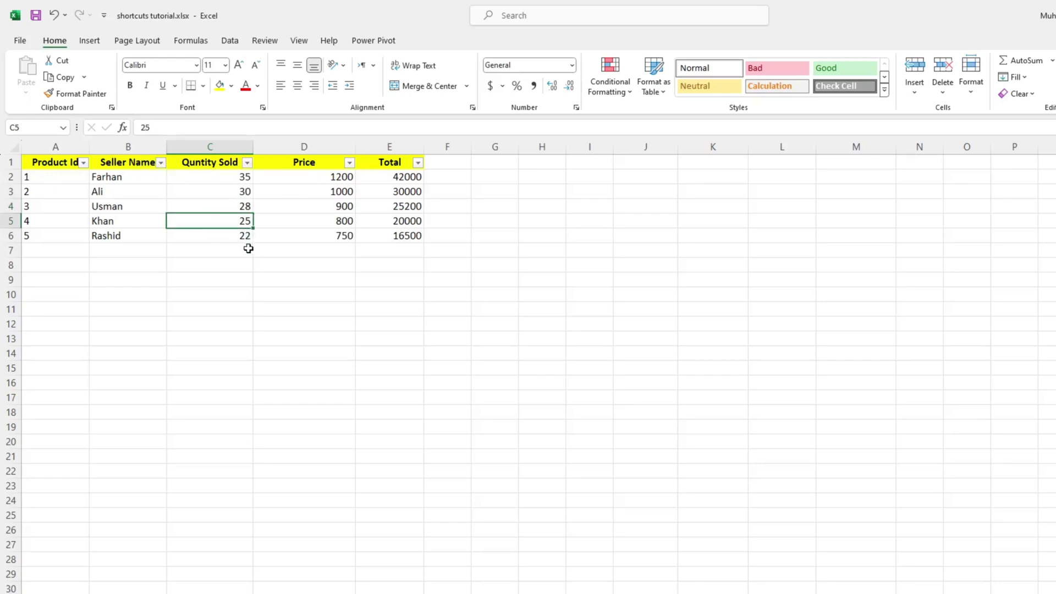
Step: Open the filter options of the Quntity Sold column and close them without filtering
{"action": "left_click", "coordinate": [247, 163]}
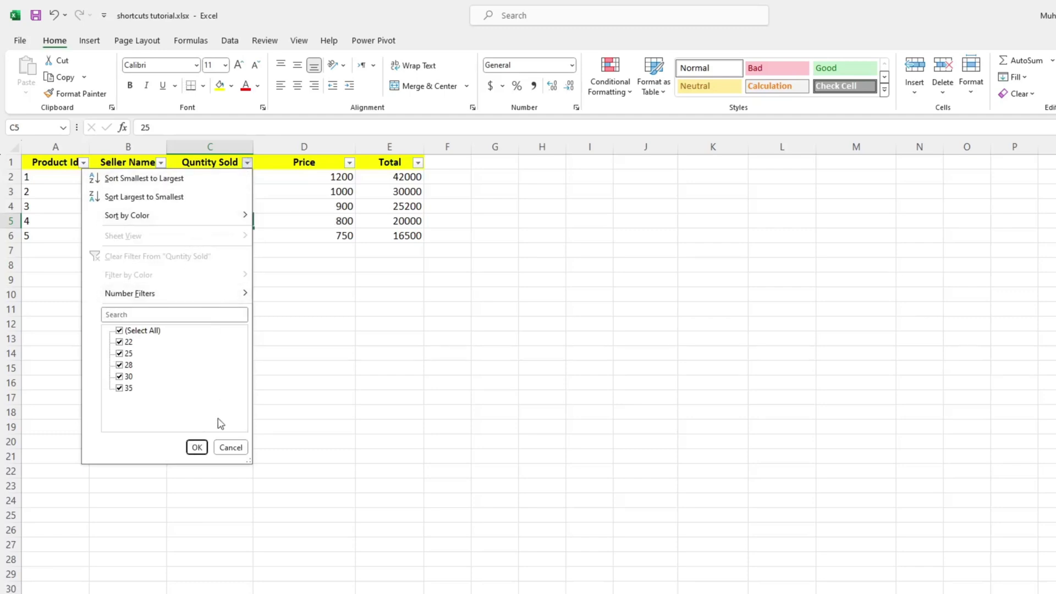
{"action": "left_click", "coordinate": [220, 447]}
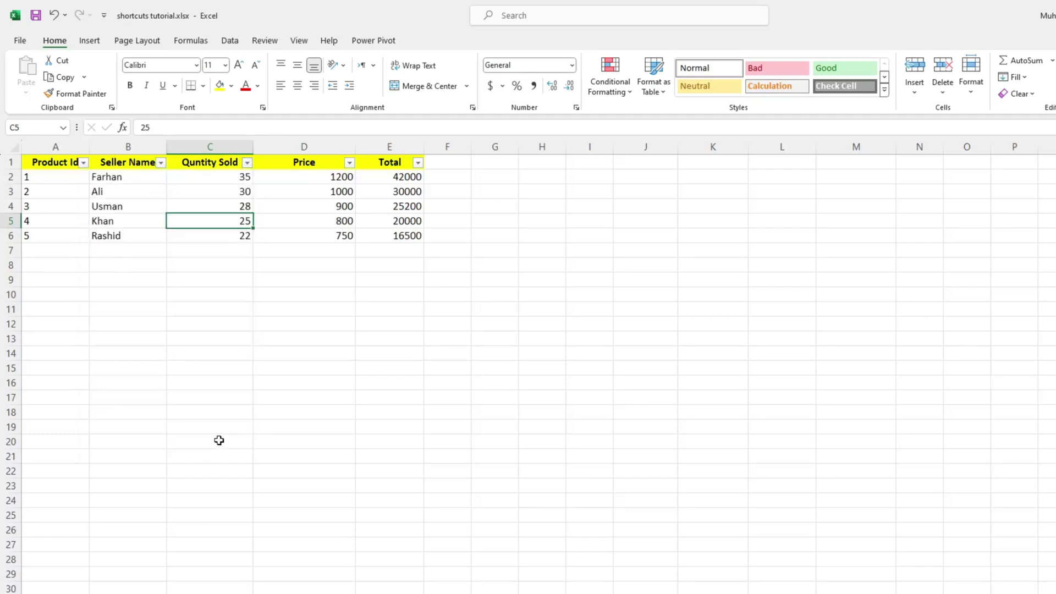
{"action": "left_click", "coordinate": [268, 276]}
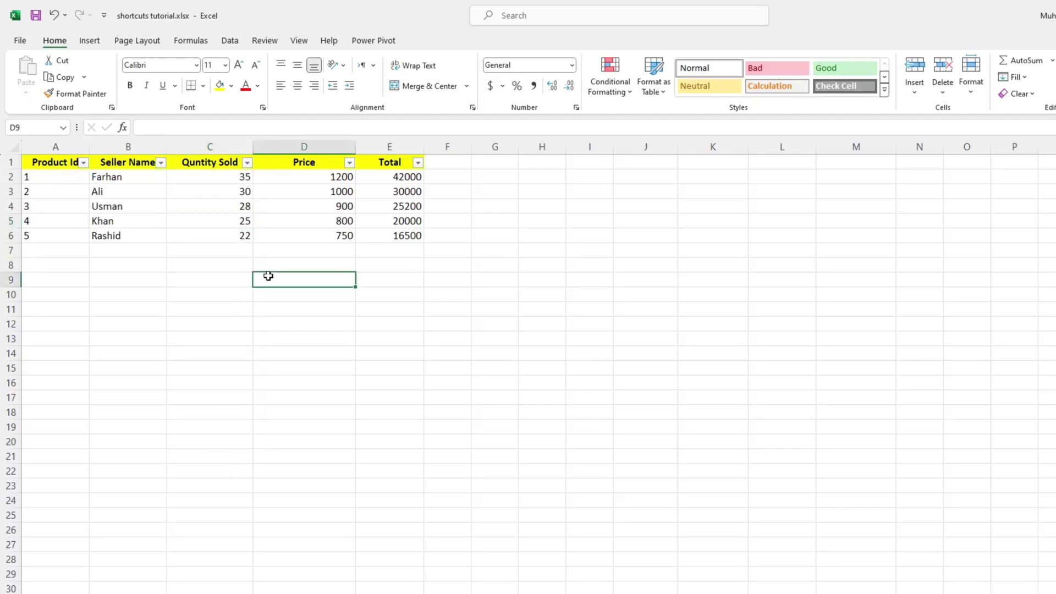
Step: Remove the filters from the header row of the sales table
{"action": "left_click", "coordinate": [255, 194]}
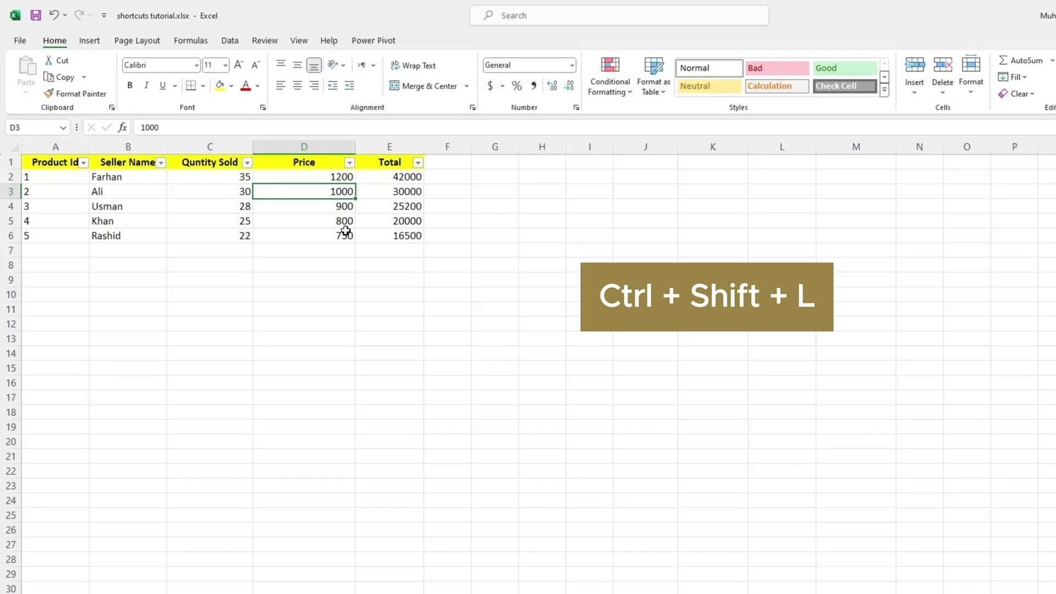
{"action": "key", "text": "ctrl+shift+l"}
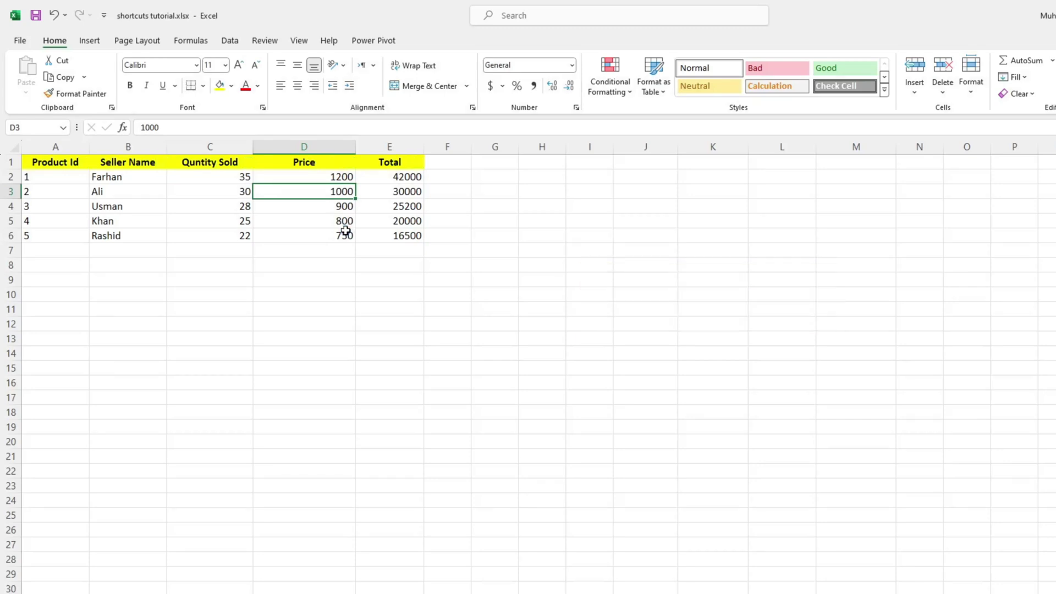
{"action": "left_click", "coordinate": [337, 262]}
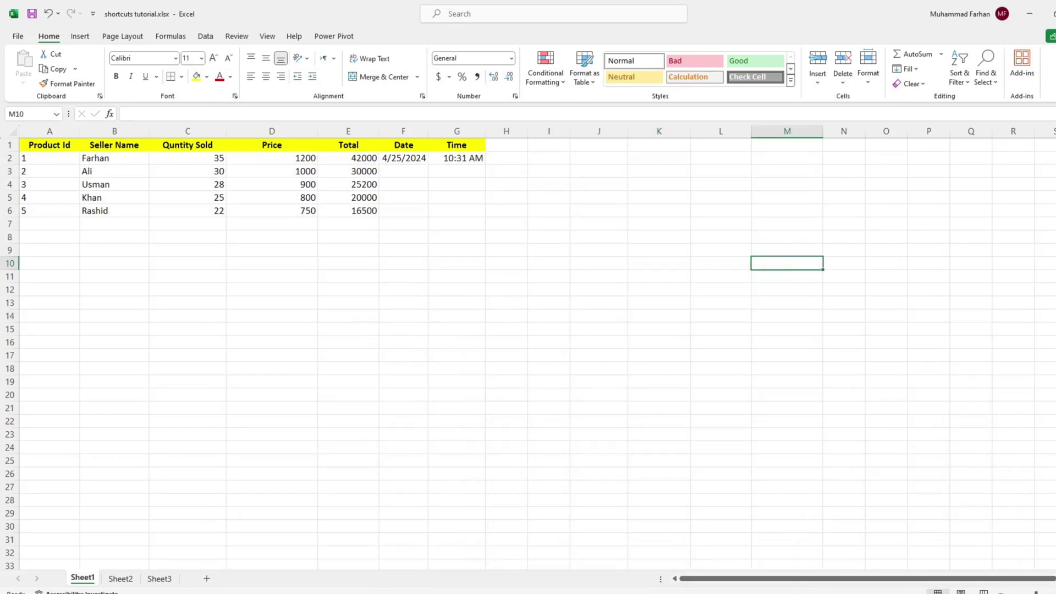
Step: Minimize the shortcuts tutorial workbook window and activate the products workbook behind it
{"action": "mouse_move", "coordinate": [792, 593]}
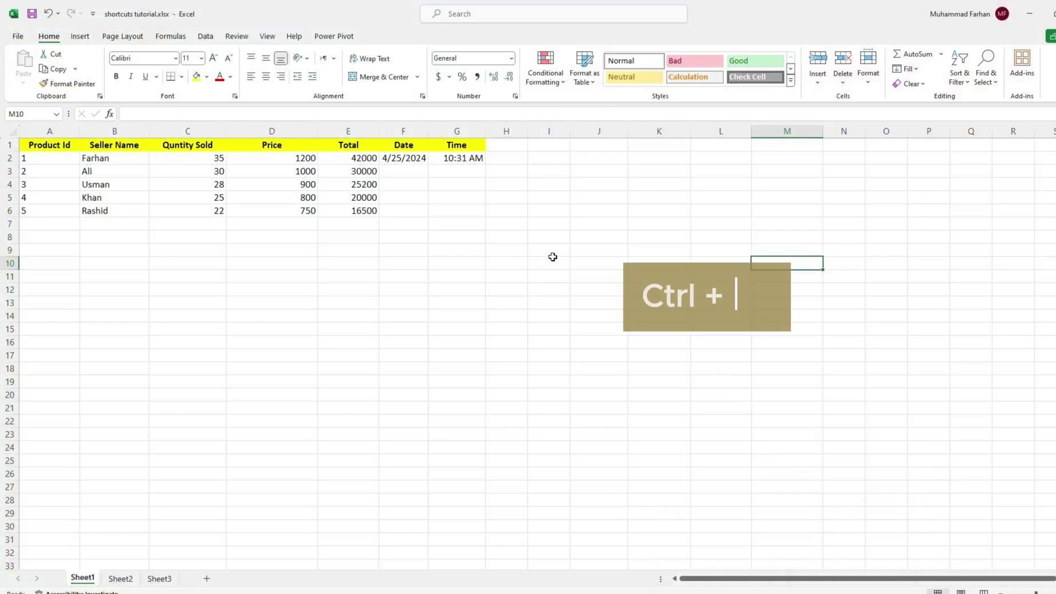
{"action": "key", "text": "ctrl+F9"}
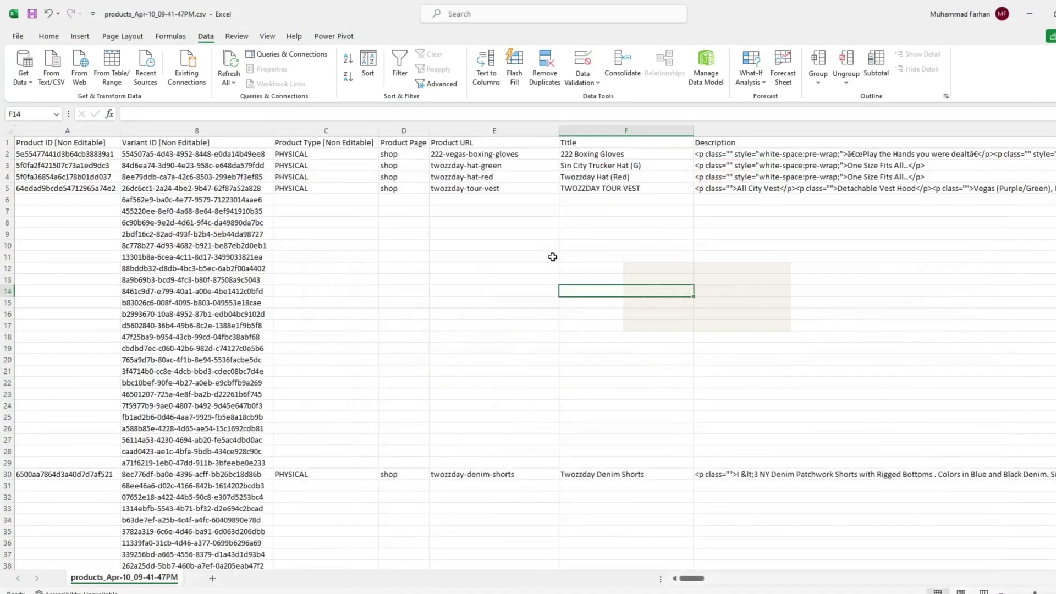
{"action": "left_click", "coordinate": [553, 257]}
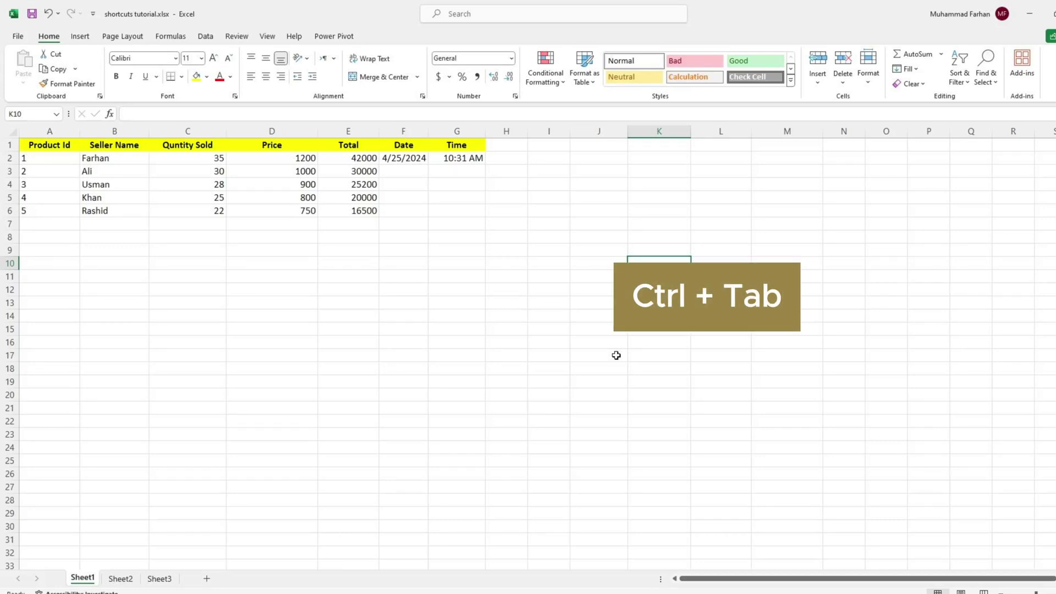
Step: Switch from the shortcuts tutorial workbook to the second open workbook and back
{"action": "key", "text": "ctrl+Tab"}
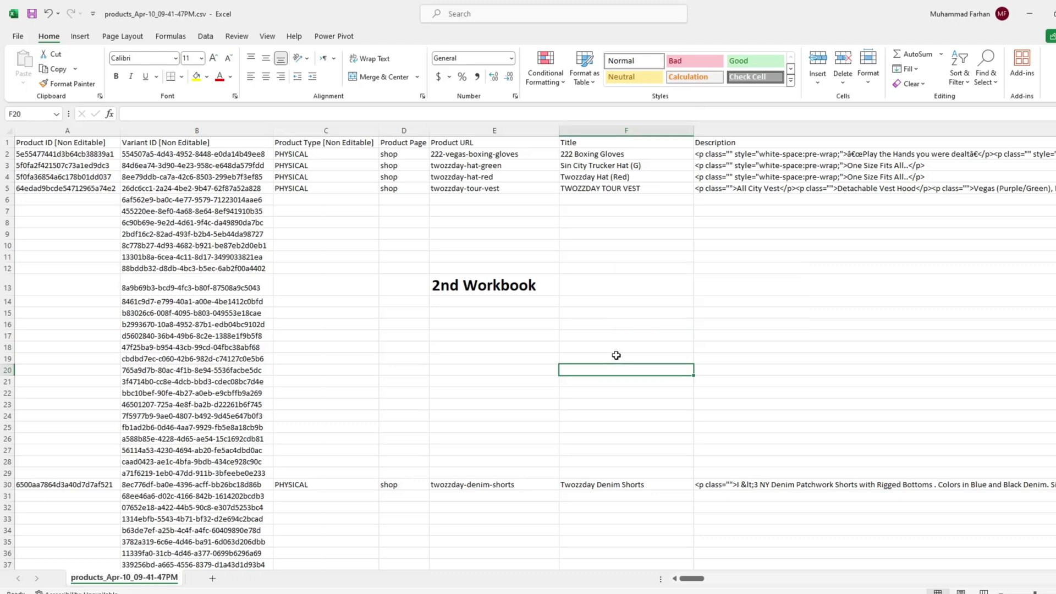
{"action": "key", "text": "ctrl+Tab"}
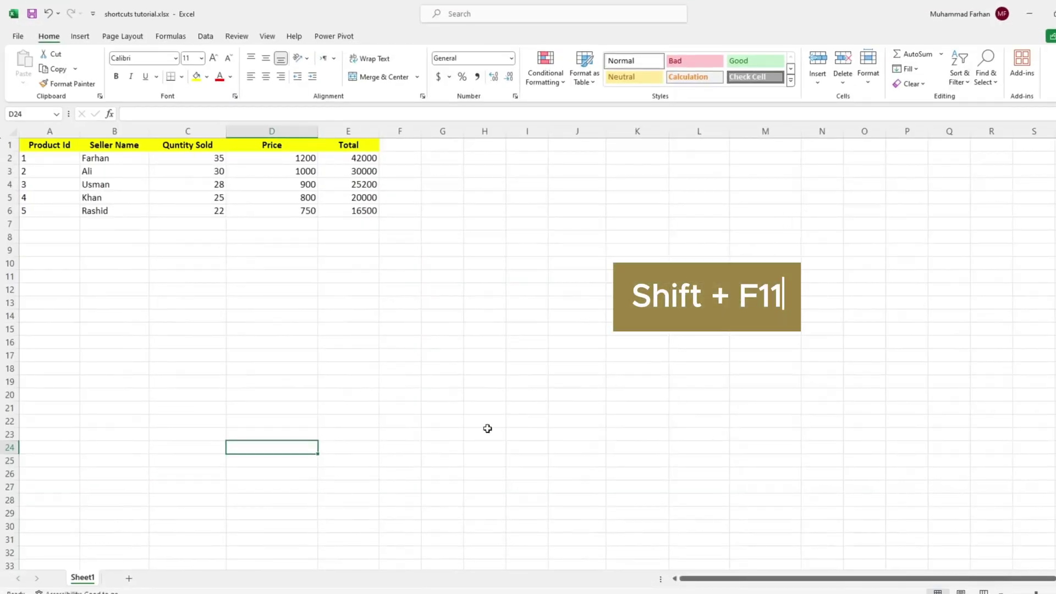
Step: Insert a new blank worksheet before Sheet1 and return to Sheet1
{"action": "left_click", "coordinate": [477, 433]}
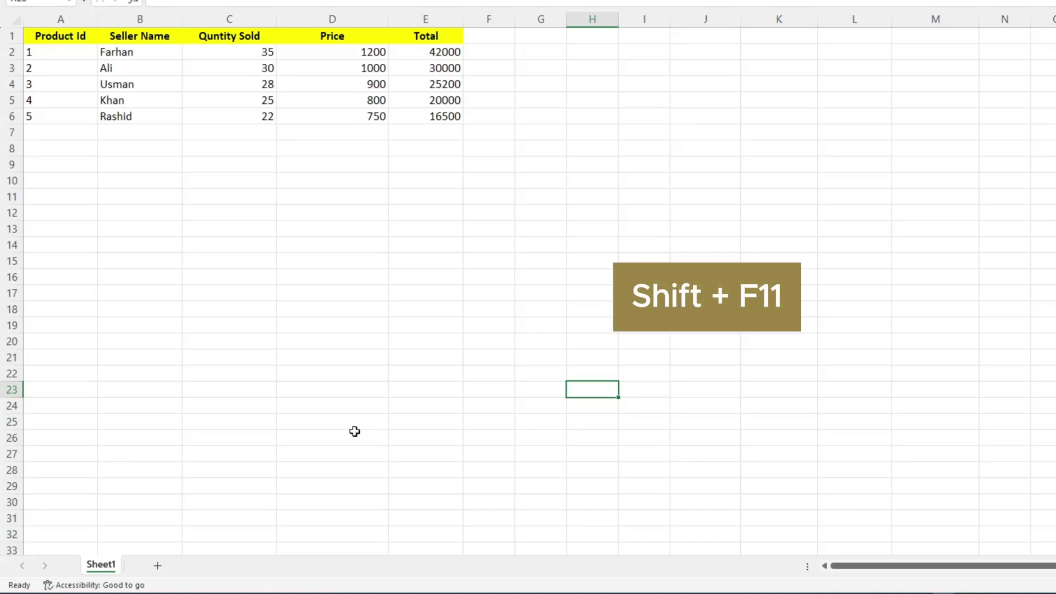
{"action": "key", "text": "shift+F11"}
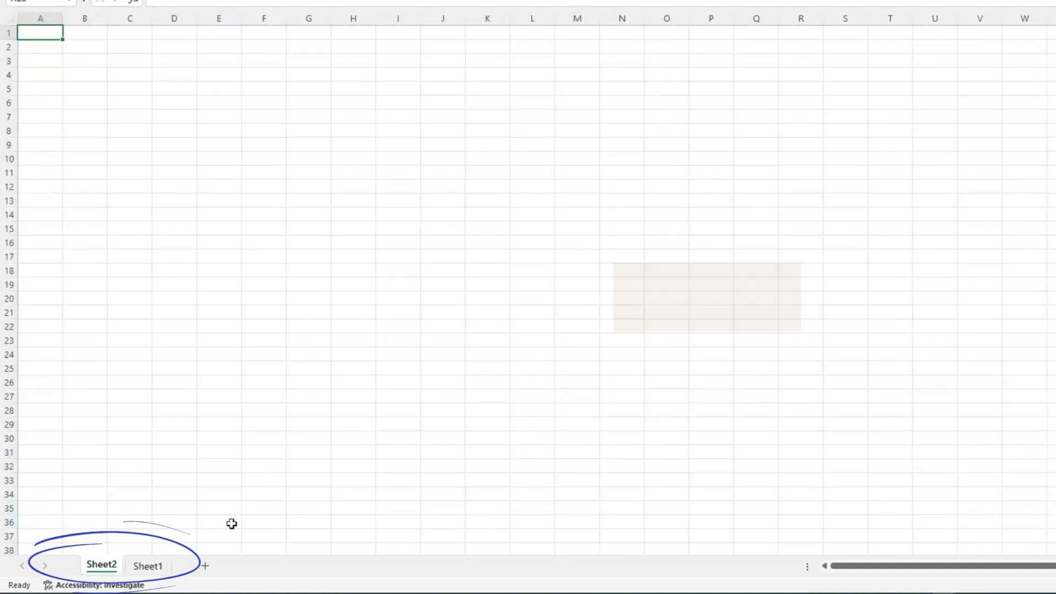
{"action": "left_click", "coordinate": [165, 561]}
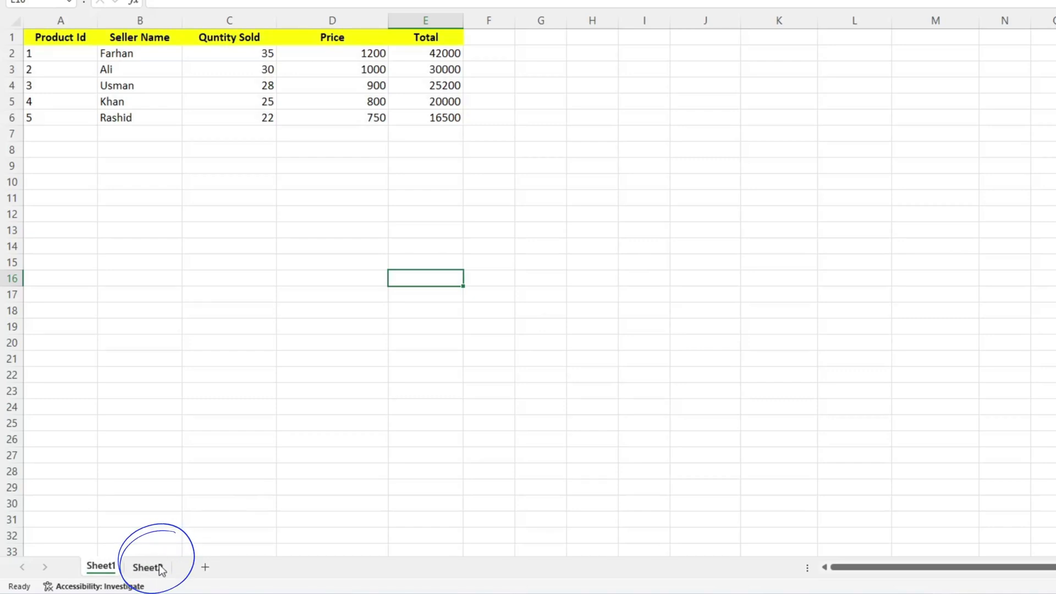
Step: Delete the Sheet2 worksheet that holds the text "This Number 2 Worksheet"
{"action": "left_click", "coordinate": [157, 567]}
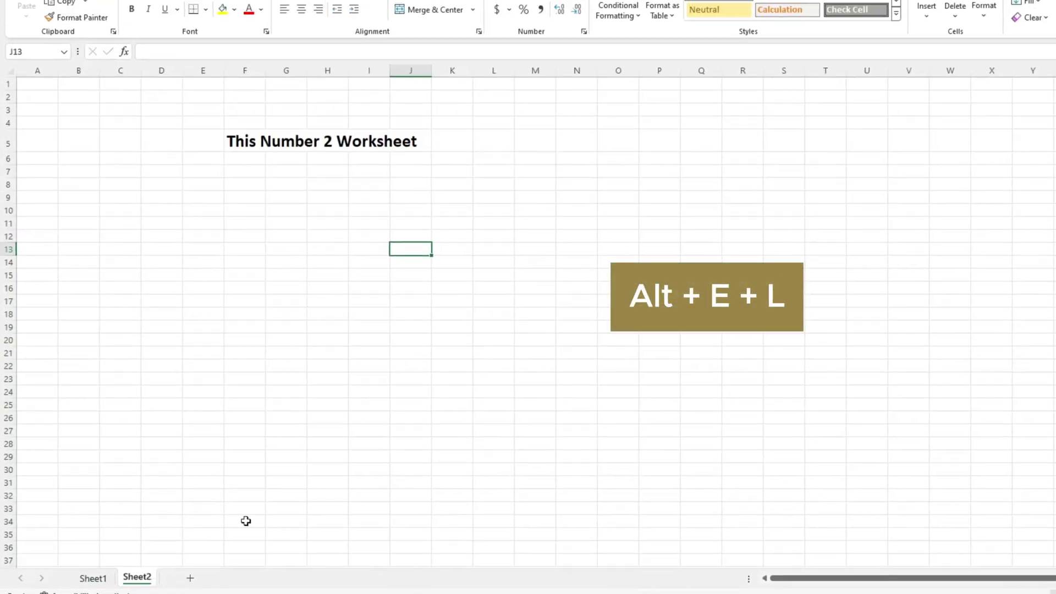
{"action": "key", "text": "alt+e"}
{"action": "key", "text": "l"}
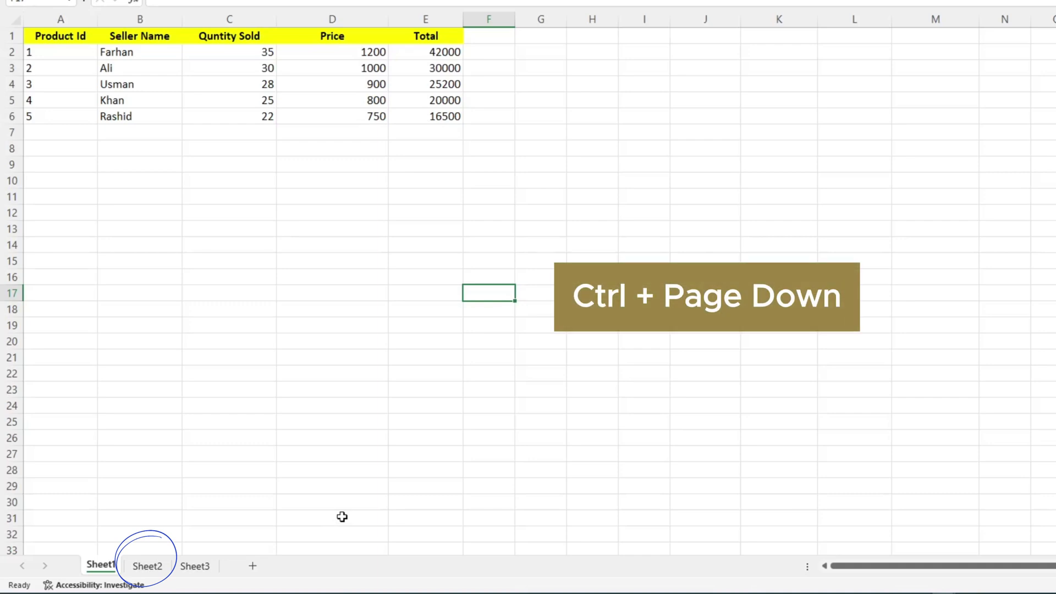
Step: Move to the next worksheet, Sheet2, and return to Sheet1
{"action": "key", "text": "ctrl+Page_Down"}
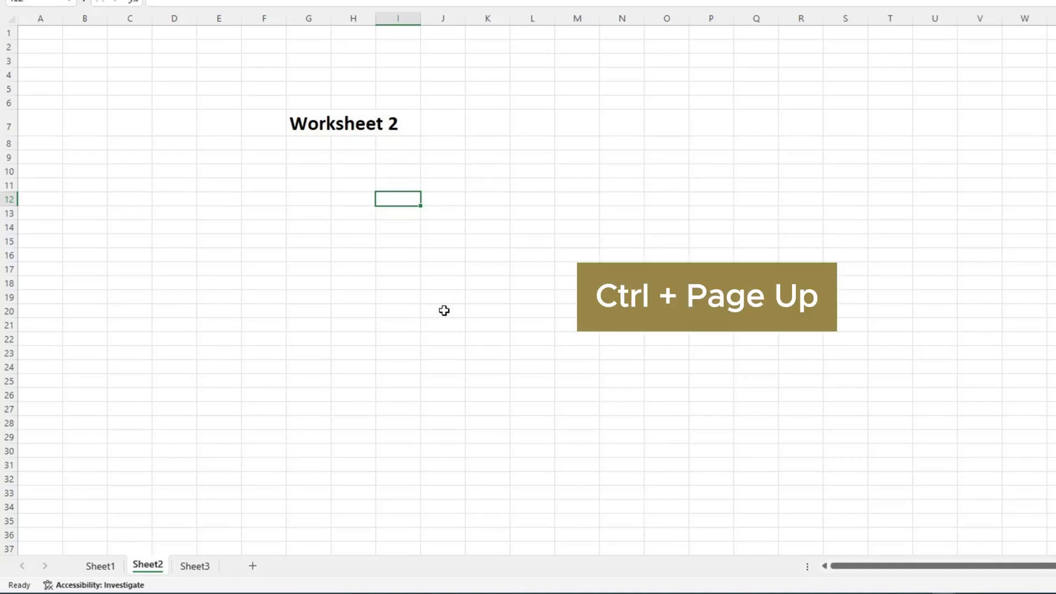
{"action": "key", "text": "ctrl+Page_Up"}
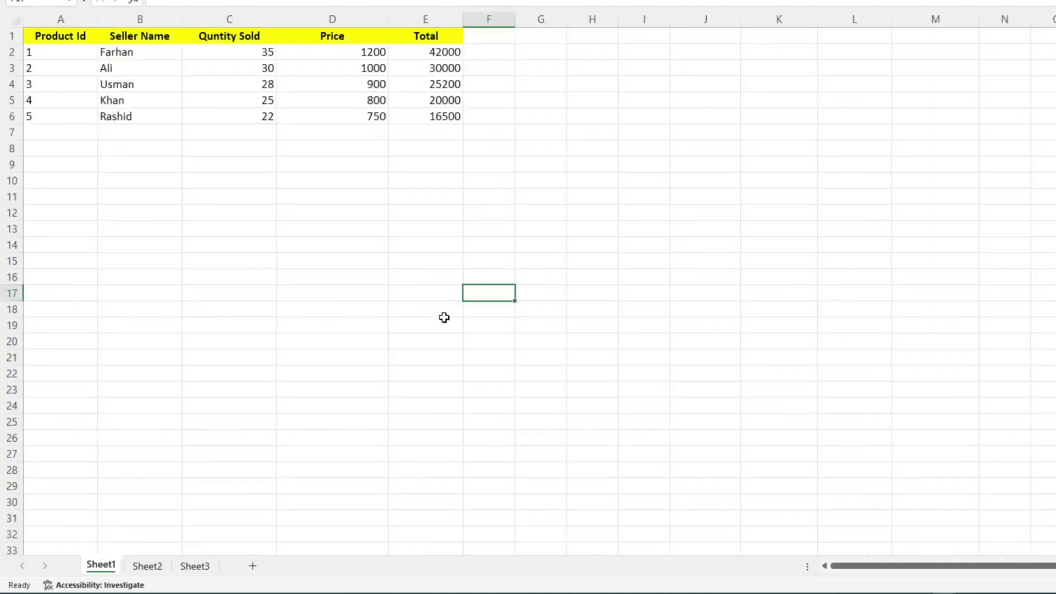